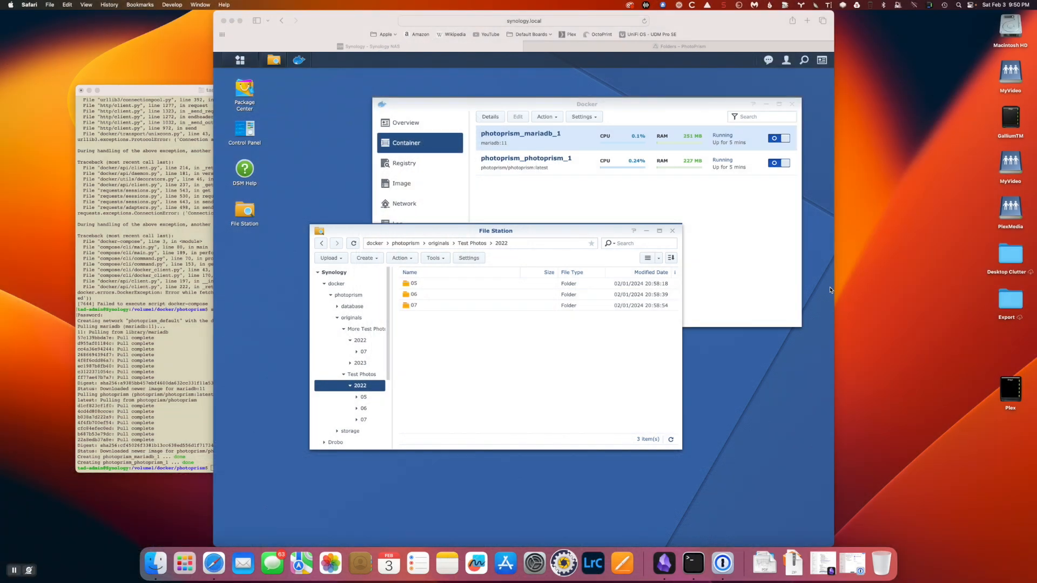
- Show the contents of the docker/photoprism folder in File Station and select docker-compose.yml
{"action": "left_click", "coordinate": [689, 316]}
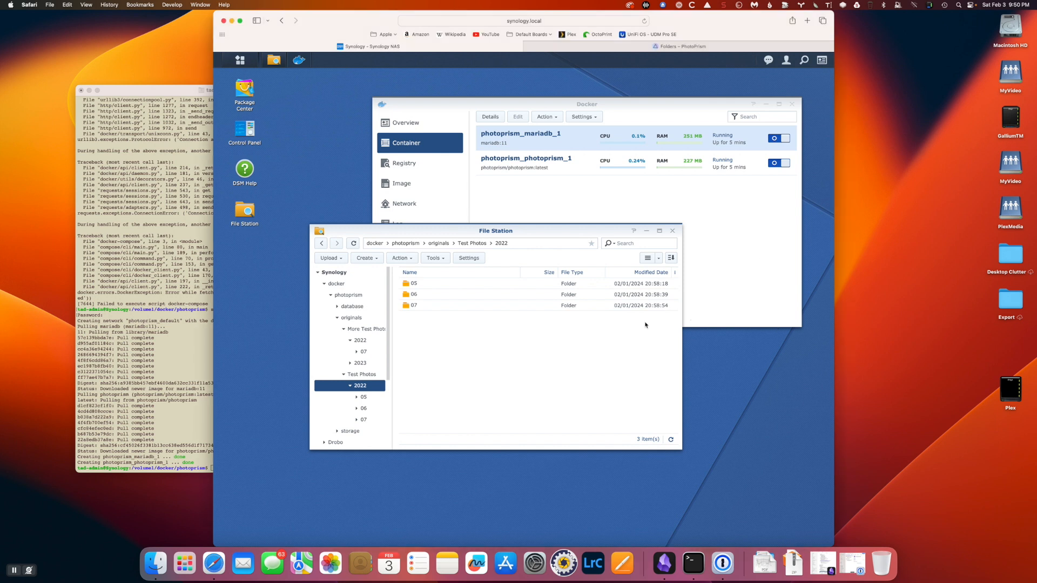
{"action": "left_click", "coordinate": [359, 298]}
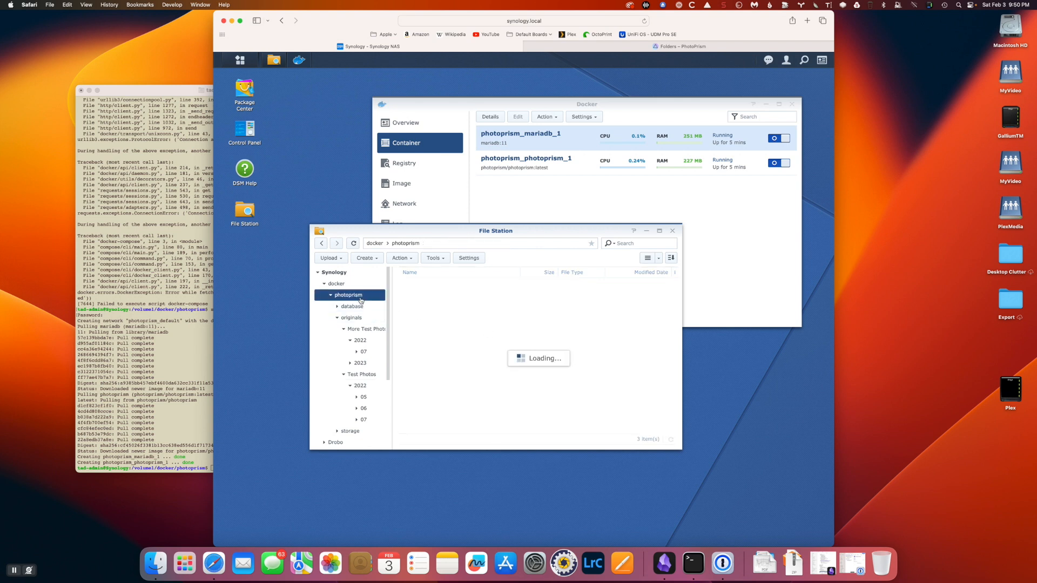
{"action": "left_click", "coordinate": [442, 317]}
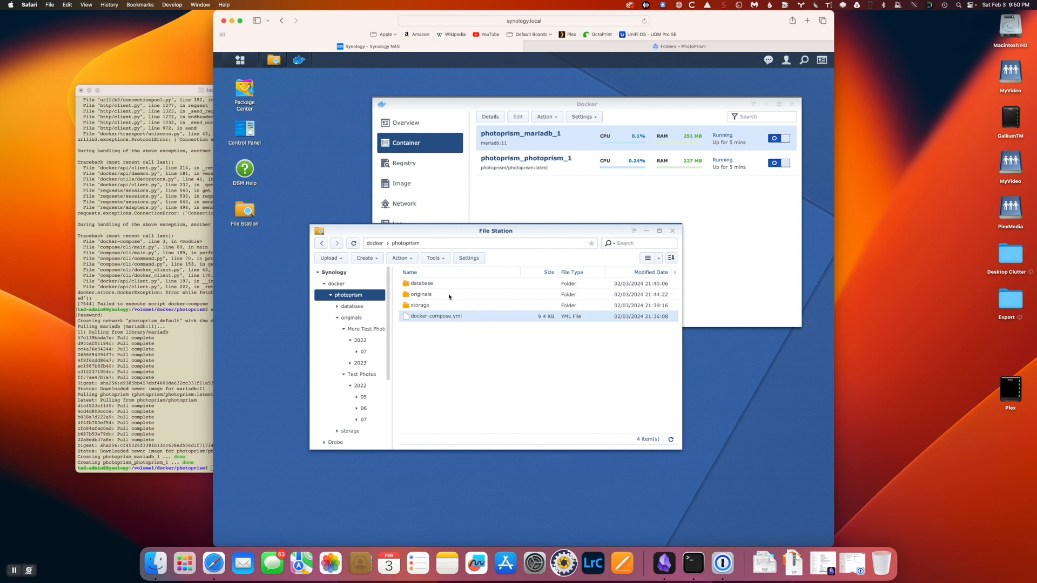
- Launch the Synology Text Editor and open docker-compose.yml from the docker/photoprism folder
{"action": "left_click", "coordinate": [240, 60]}
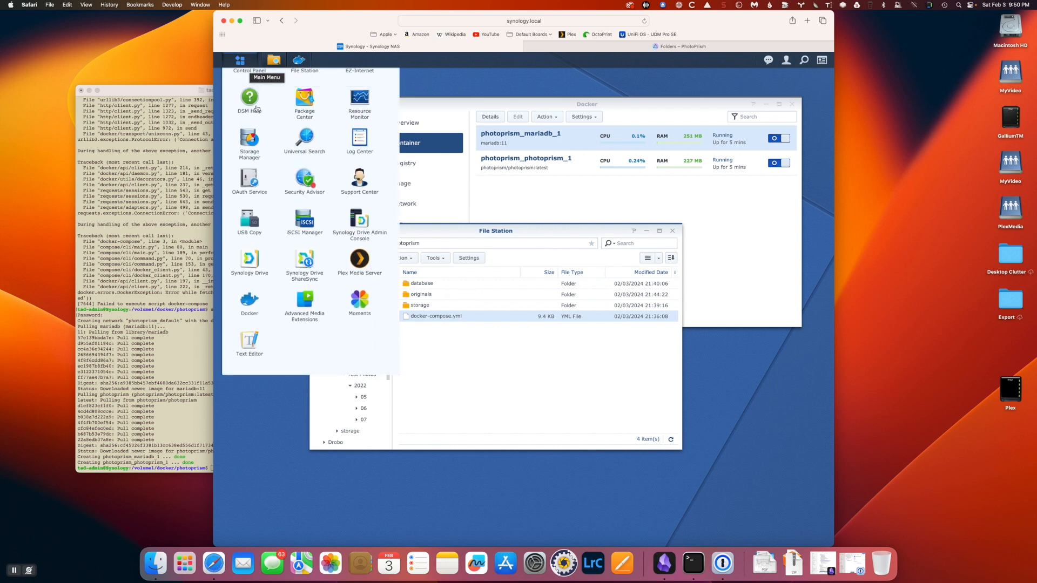
{"action": "left_click", "coordinate": [254, 384]}
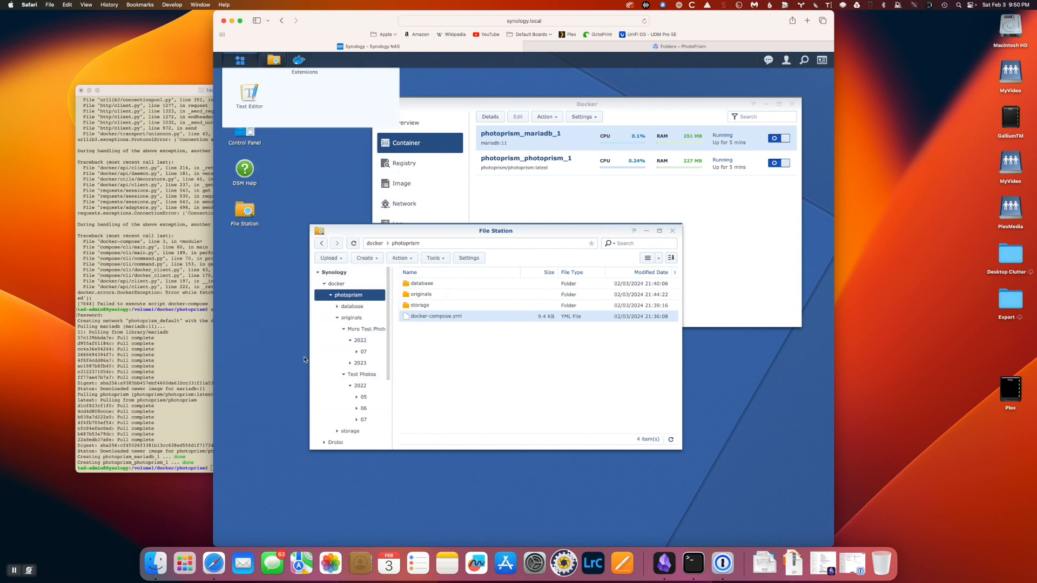
{"action": "left_click", "coordinate": [329, 148]}
{"action": "left_click", "coordinate": [339, 172]}
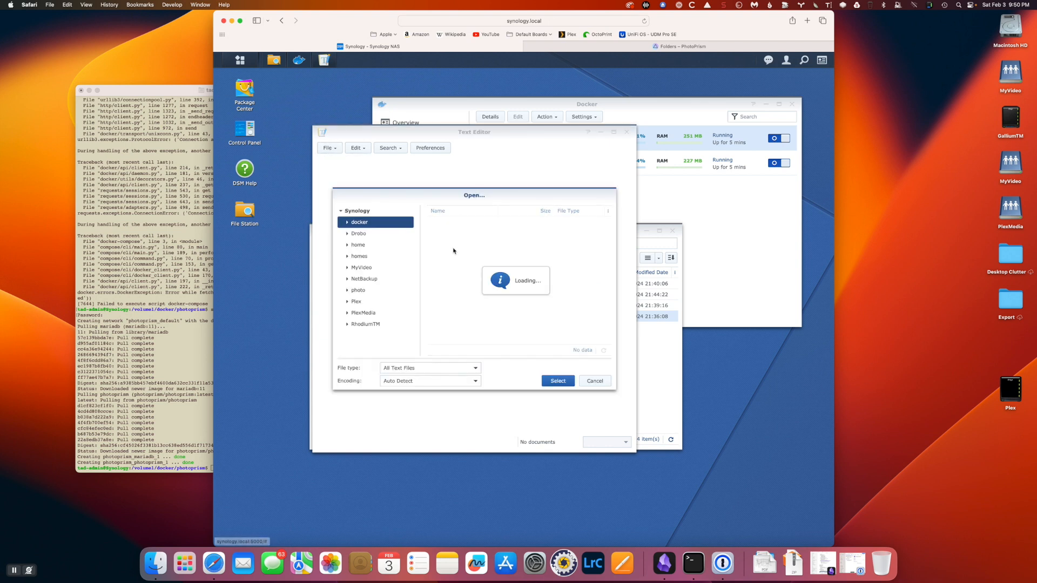
{"action": "left_click", "coordinate": [454, 225]}
{"action": "double_click", "coordinate": [453, 227]}
{"action": "double_click", "coordinate": [471, 256]}
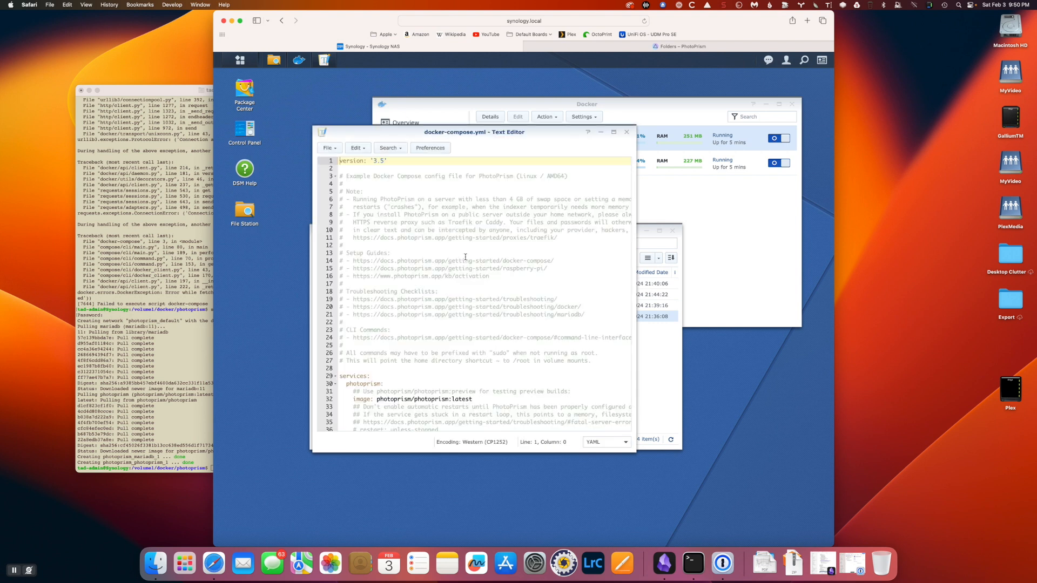
- Uncomment the "restart: unless-stopped" line of the photoprism service in docker-compose.yml
{"action": "scroll", "coordinate": [465, 257], "scroll_direction": "down", "scroll_amount": 7}
{"action": "scroll", "coordinate": [464, 257], "scroll_direction": "down", "scroll_amount": 3}
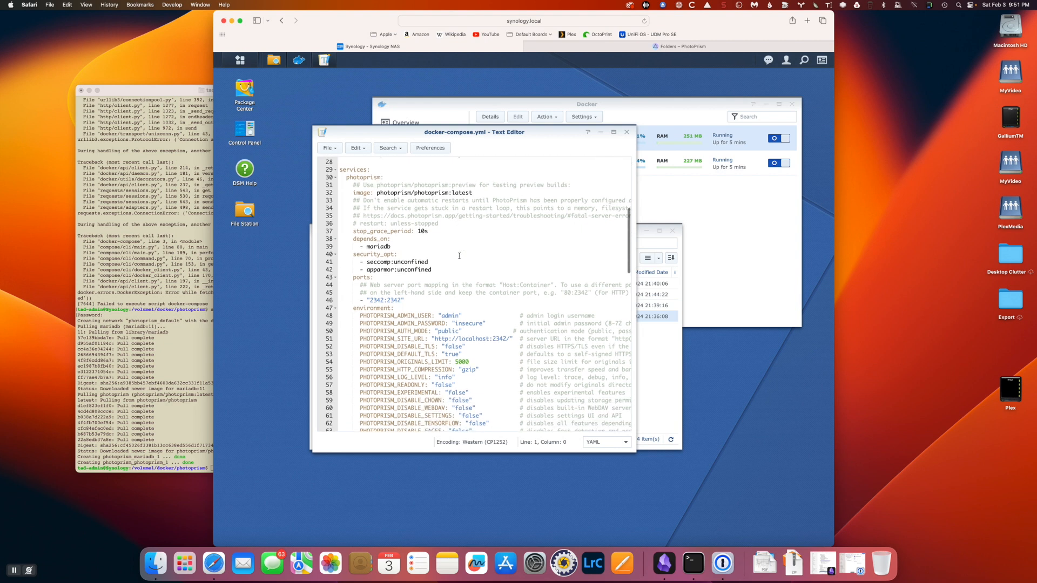
{"action": "scroll", "coordinate": [459, 256], "scroll_direction": "down", "scroll_amount": 8}
{"action": "scroll", "coordinate": [459, 256], "scroll_direction": "down", "scroll_amount": 8}
{"action": "scroll", "coordinate": [460, 255], "scroll_direction": "up", "scroll_amount": 20}
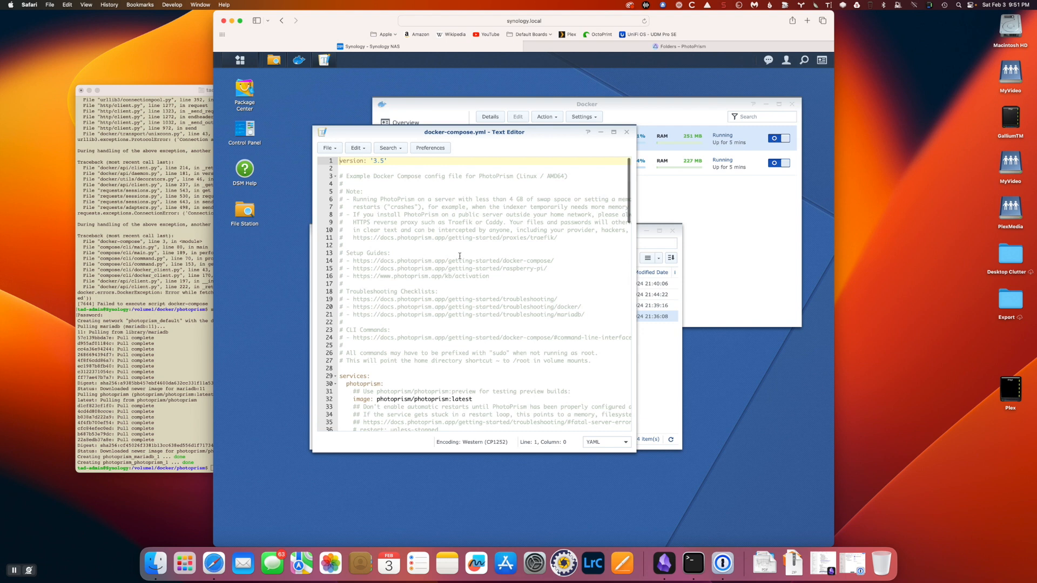
{"action": "scroll", "coordinate": [460, 256], "scroll_direction": "down", "scroll_amount": 4}
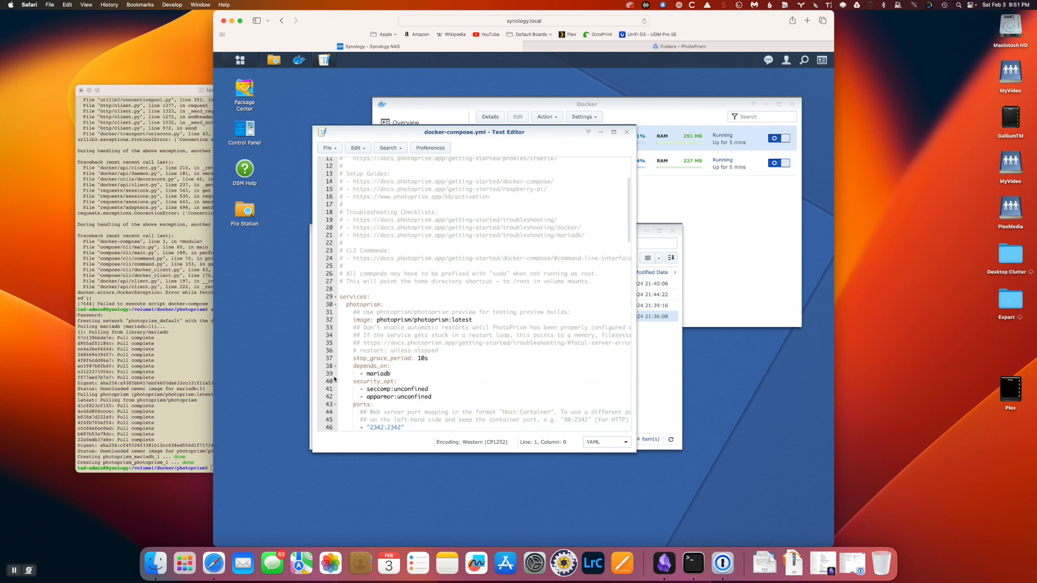
{"action": "left_click", "coordinate": [360, 351]}
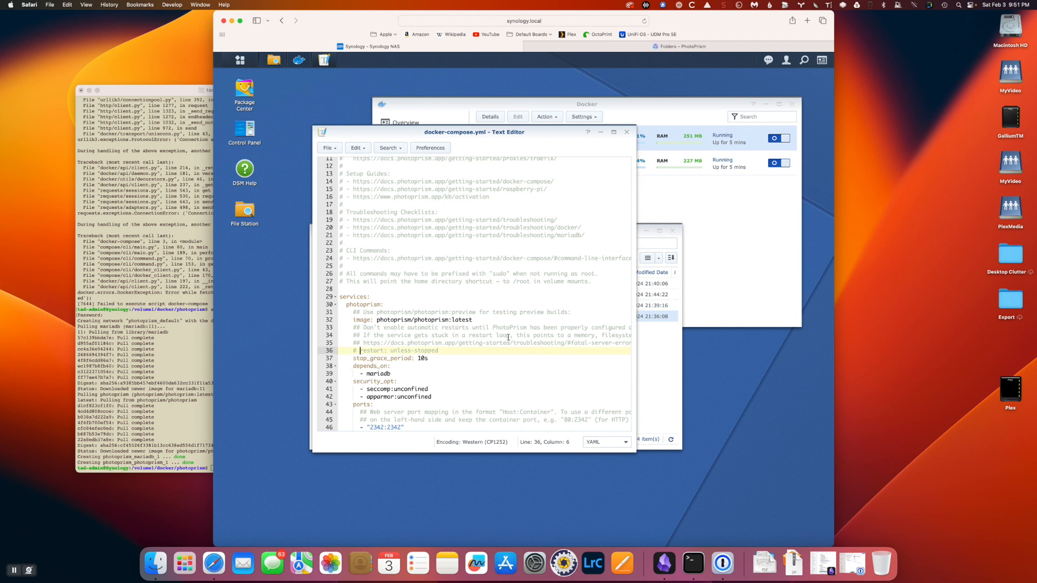
{"action": "key", "text": "BackSpace"}
{"action": "key", "text": "BackSpace"}
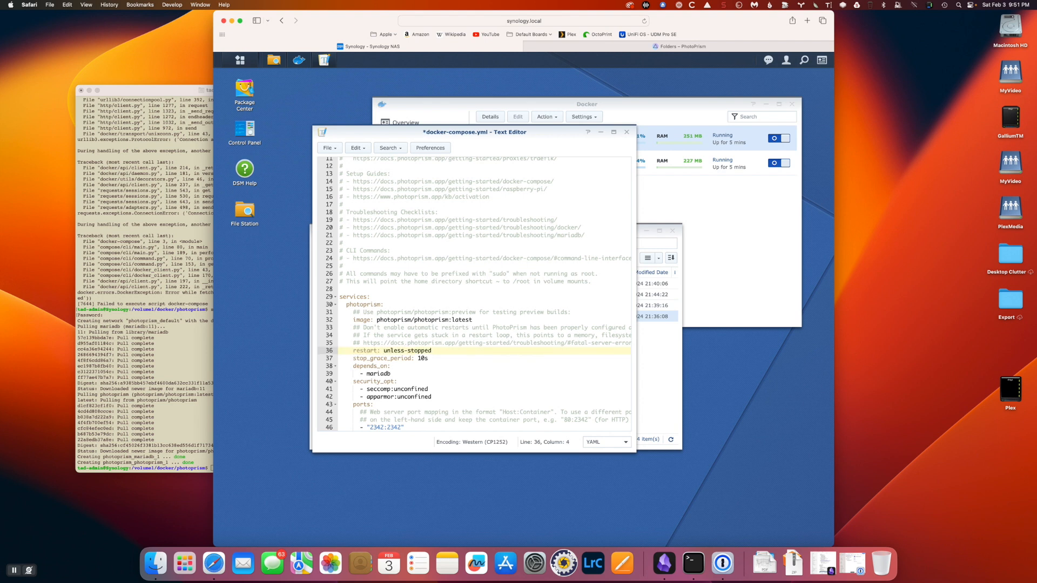
- Check that the mariadb service has an active "restart: unless-stopped" line, and save docker-compose.yml
{"action": "scroll", "coordinate": [445, 356], "scroll_direction": "down", "scroll_amount": 8}
{"action": "scroll", "coordinate": [445, 356], "scroll_direction": "down", "scroll_amount": 20}
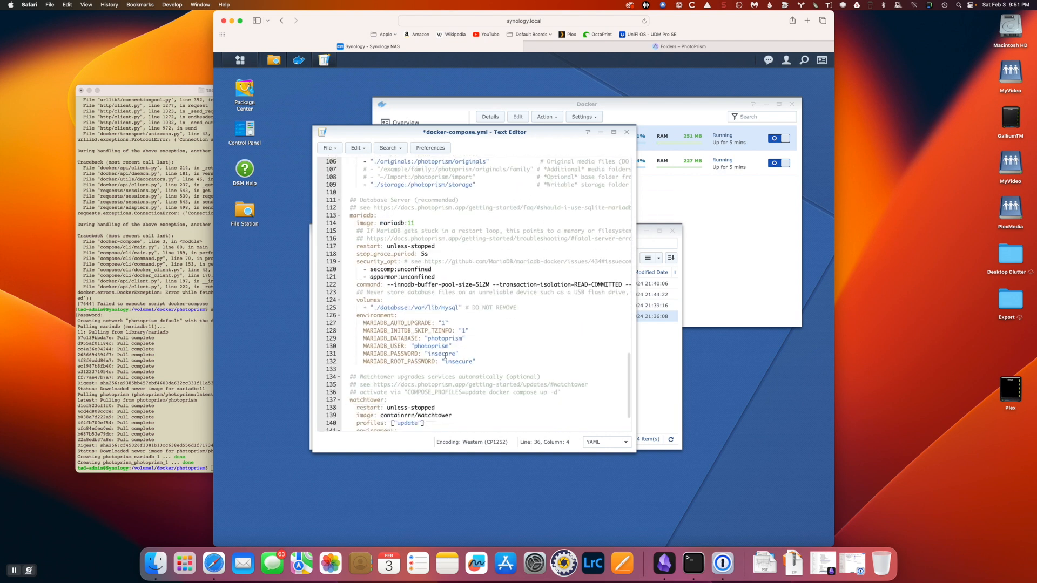
{"action": "left_click", "coordinate": [370, 243]}
{"action": "left_click", "coordinate": [445, 245]}
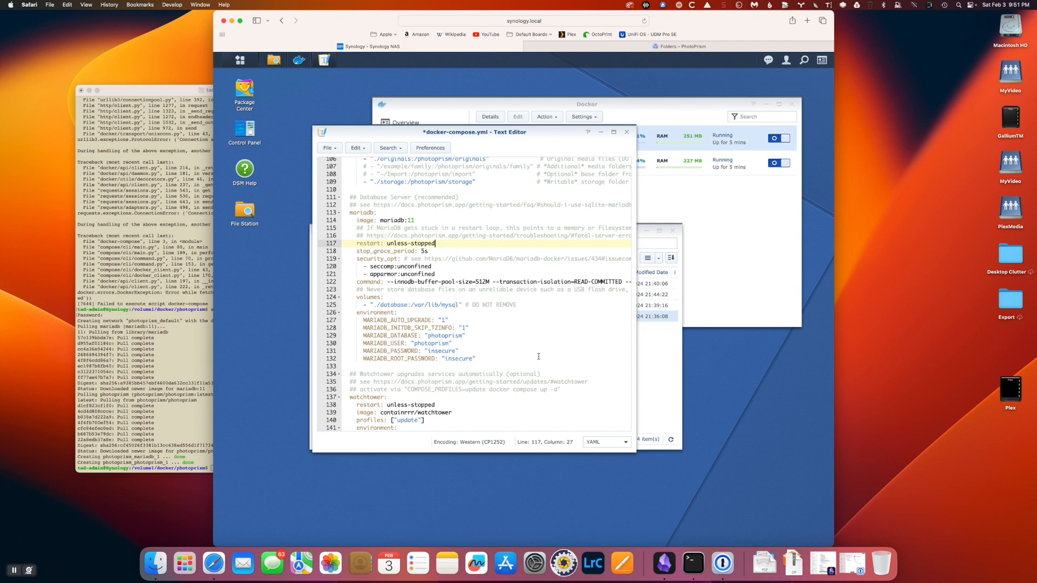
{"action": "key", "text": "super+s"}
- Switch to Terminal and run "sudo docker-compose down", authenticating with the account password
{"action": "left_click", "coordinate": [202, 147]}
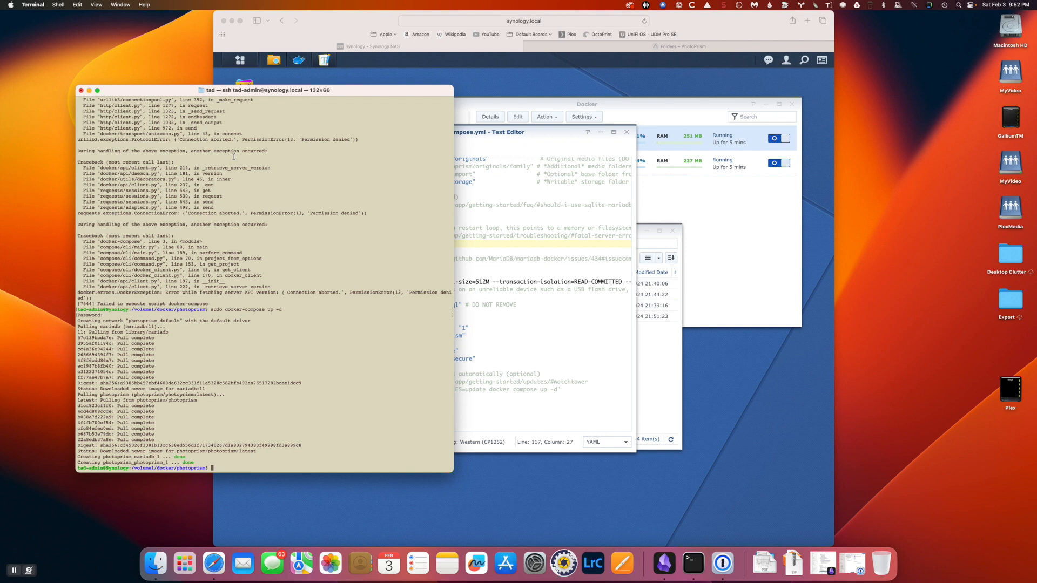
{"action": "type", "text": "sudo docker-compose down"}
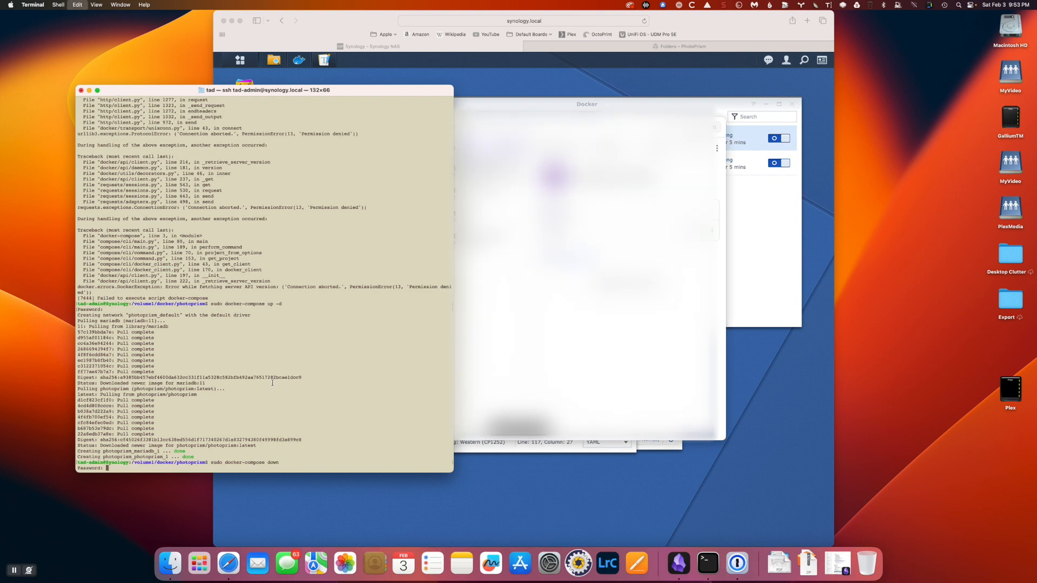
{"action": "key", "text": "Return"}
{"action": "key", "text": "Return"}
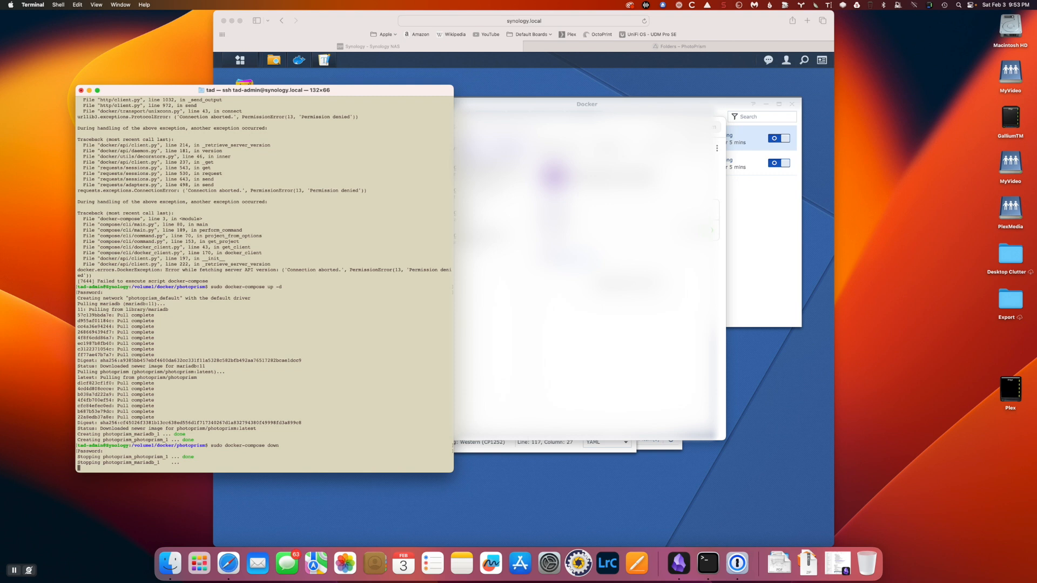
- Check Docker's container list on the NAS desktop and close the docker-compose.yml editor
{"action": "left_click", "coordinate": [630, 115]}
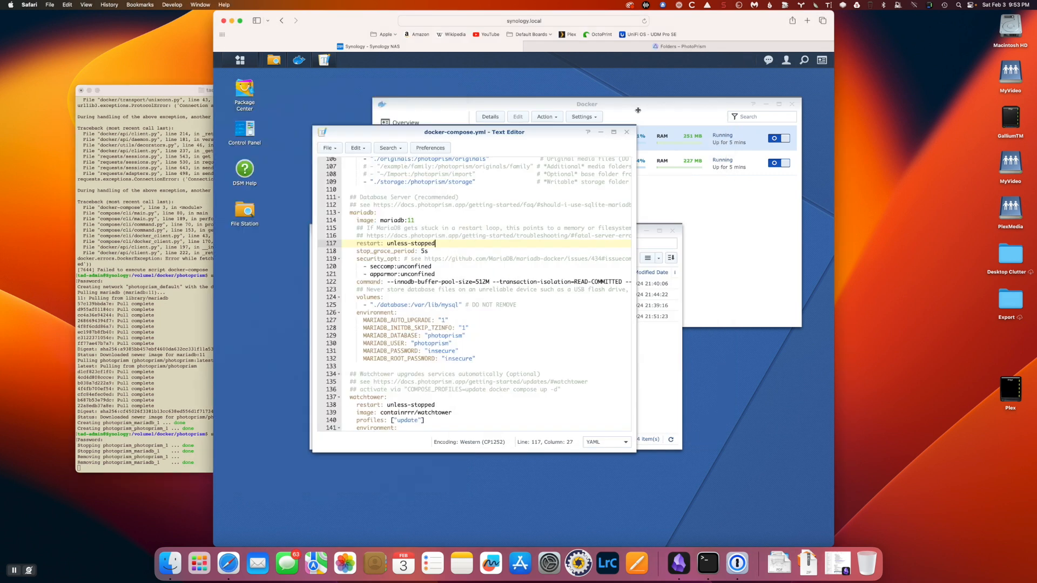
{"action": "left_click", "coordinate": [630, 115]}
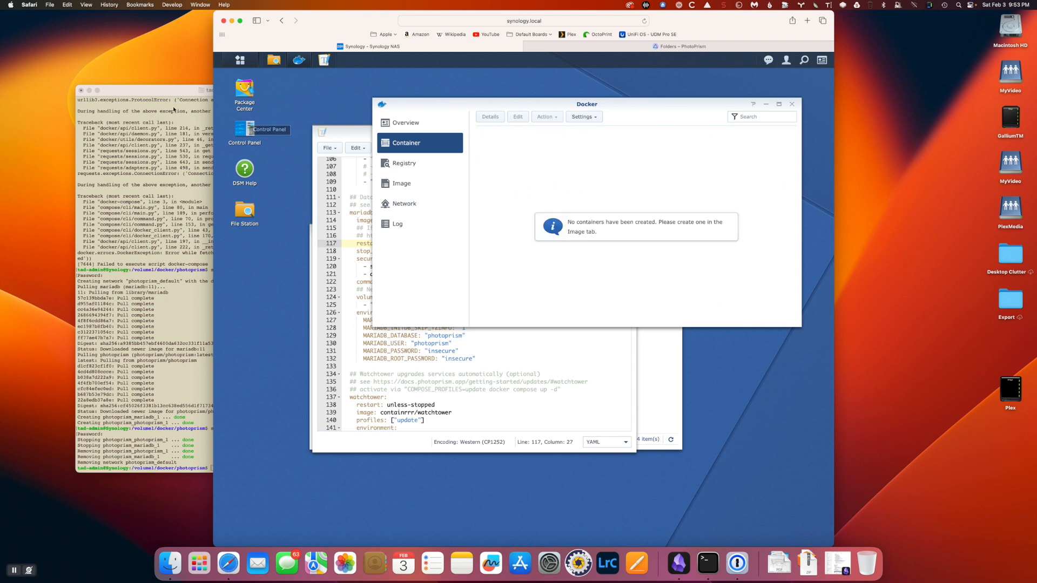
{"action": "left_click", "coordinate": [350, 139]}
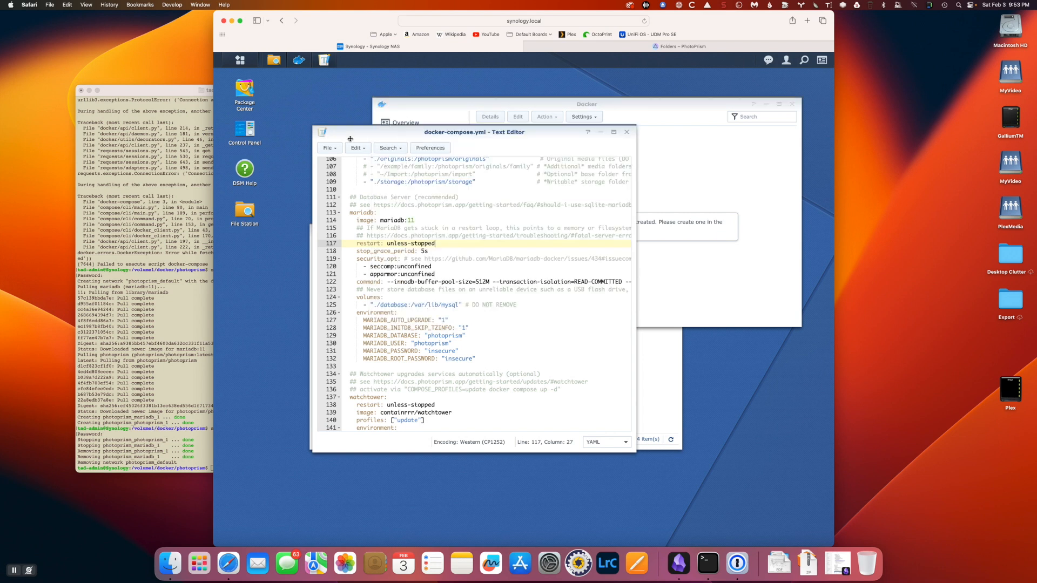
{"action": "left_click", "coordinate": [627, 131]}
- Reposition the File Station window and inspect the photoprism storage and database folders
{"action": "left_click", "coordinate": [355, 234]}
{"action": "left_click_drag", "start_coordinate": [356, 234], "coordinate": [319, 256]}
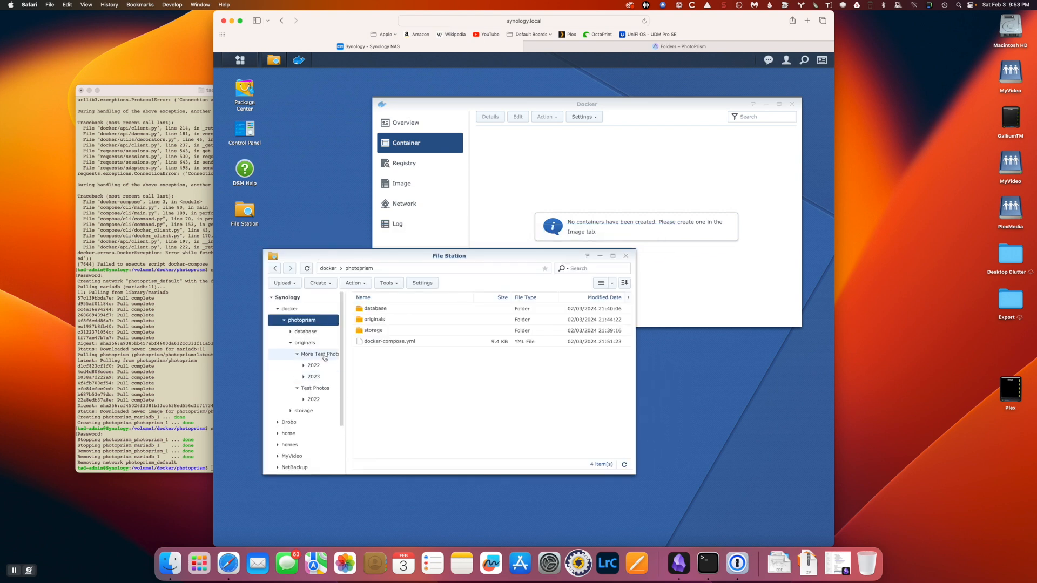
{"action": "left_click", "coordinate": [315, 413]}
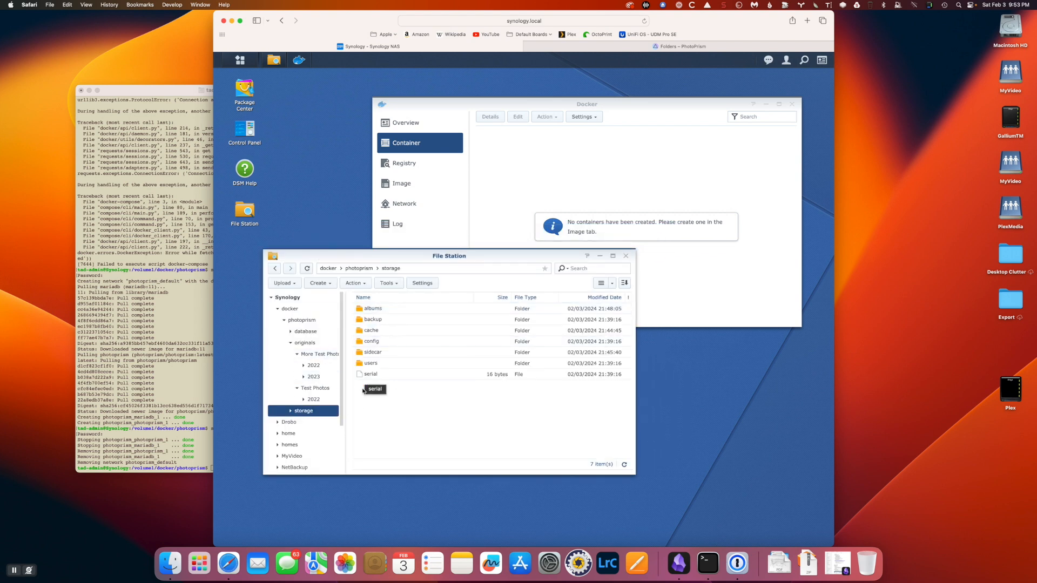
{"action": "left_click", "coordinate": [318, 332]}
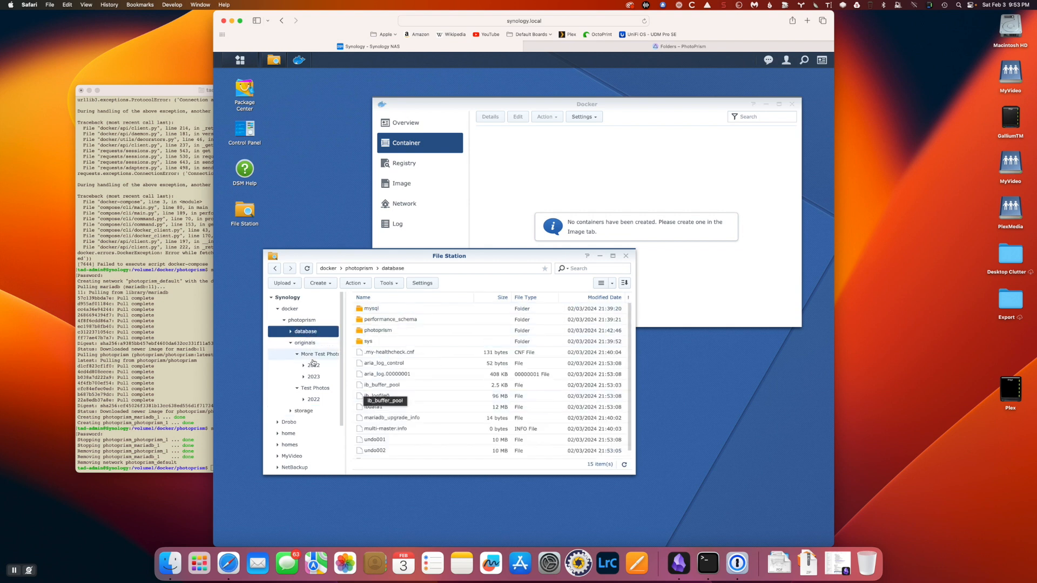
- Recreate the containers in Terminal by running "sudo docker-compose up -d"
{"action": "left_click", "coordinate": [179, 331]}
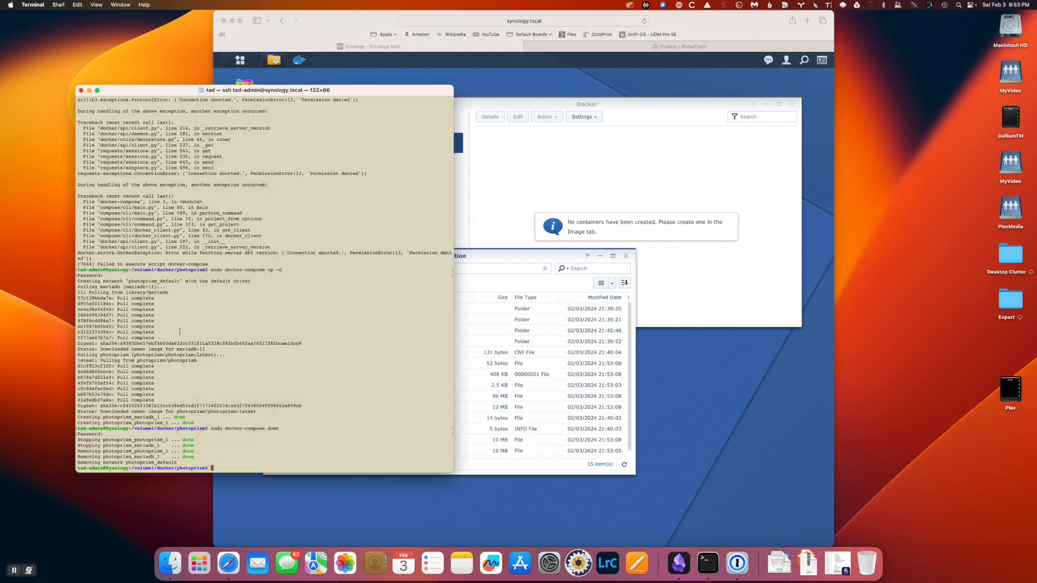
{"action": "key", "text": "Up"}
{"action": "key", "text": "BackSpace"}
{"action": "key", "text": "BackSpace"}
{"action": "key", "text": "BackSpace"}
{"action": "key", "text": "BackSpace"}
{"action": "type", "text": "up -d"}
{"action": "key", "text": "Return"}
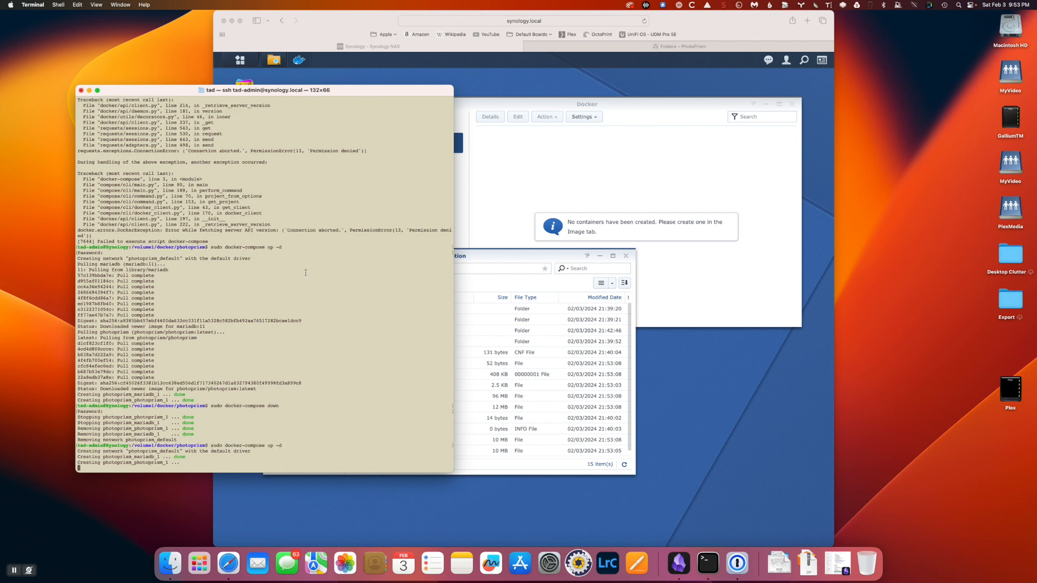
- Compare the Terminal output with Docker's container list to check whether both PhotoPrism containers are running
{"action": "left_click", "coordinate": [668, 108]}
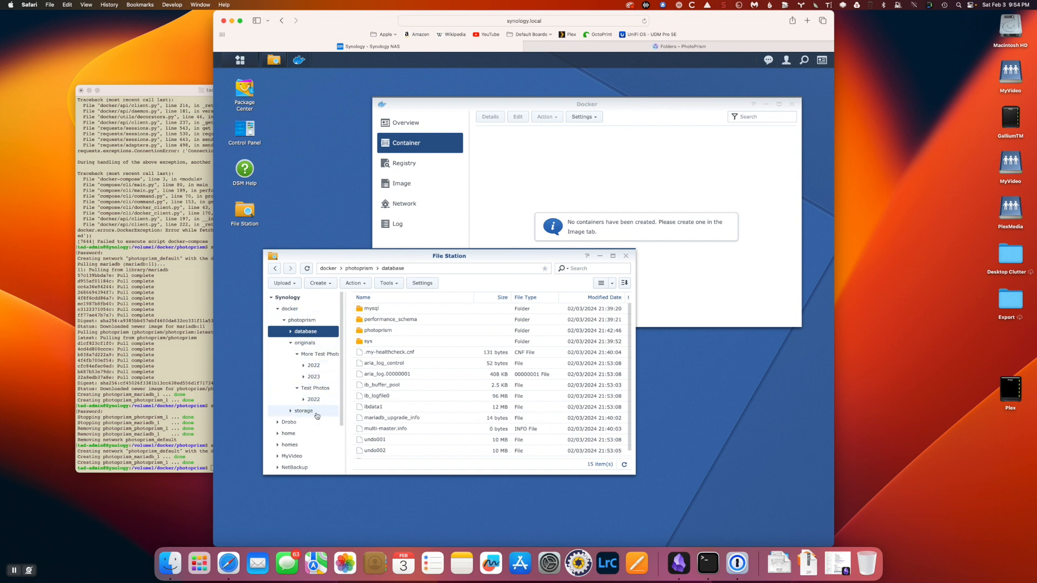
{"action": "left_click", "coordinate": [203, 440]}
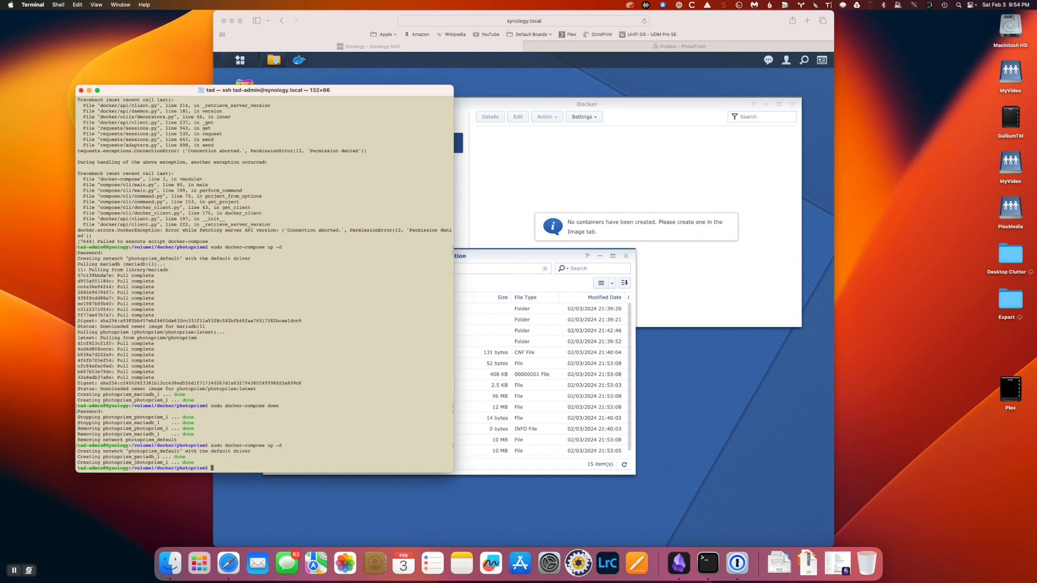
{"action": "left_click", "coordinate": [556, 264]}
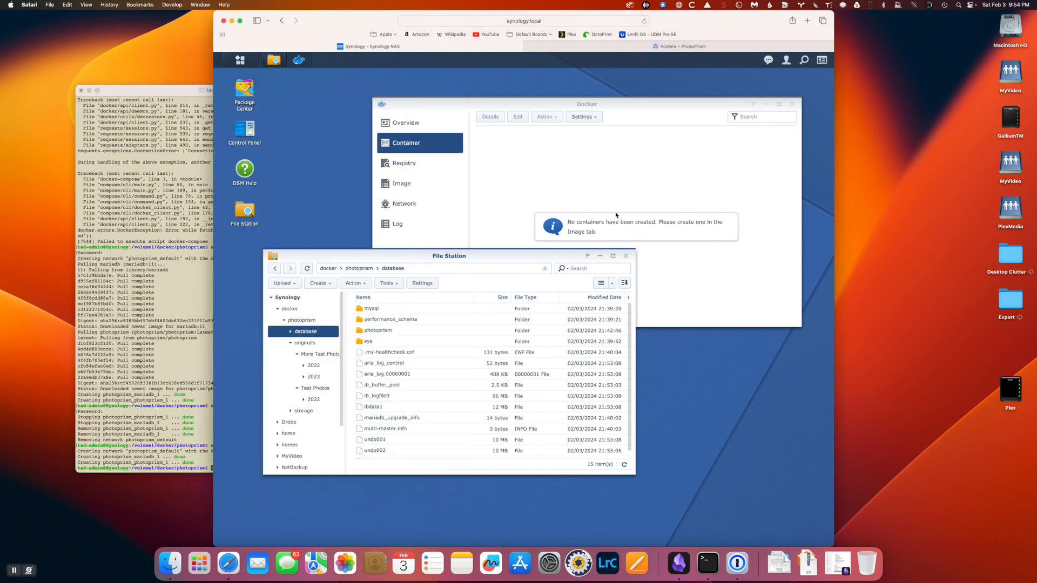
{"action": "left_click", "coordinate": [563, 201]}
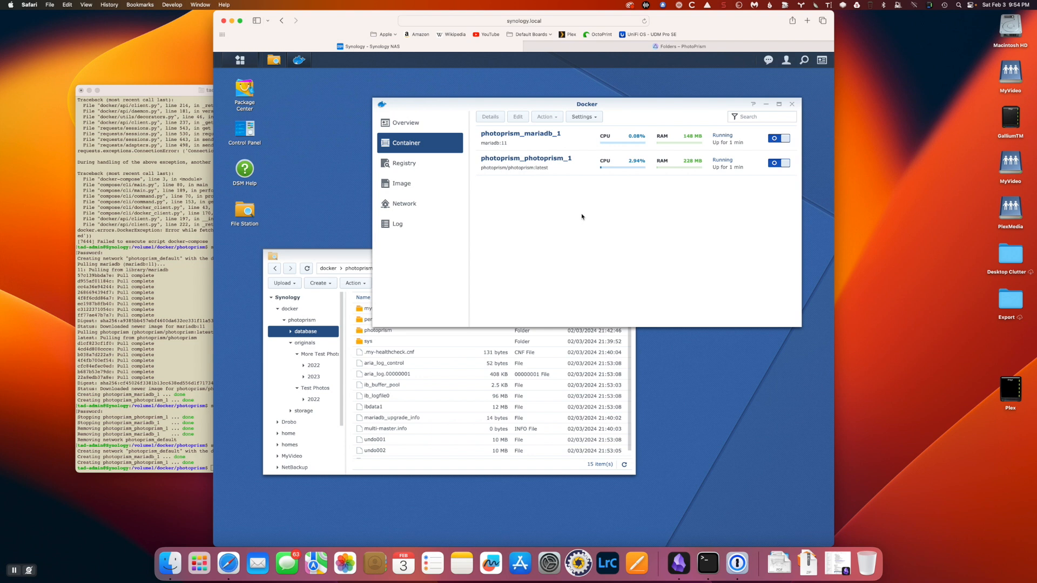
- Examine the log of the photoprism_photoprism_1 container and close its details window
{"action": "left_click", "coordinate": [553, 168]}
{"action": "double_click", "coordinate": [553, 167]}
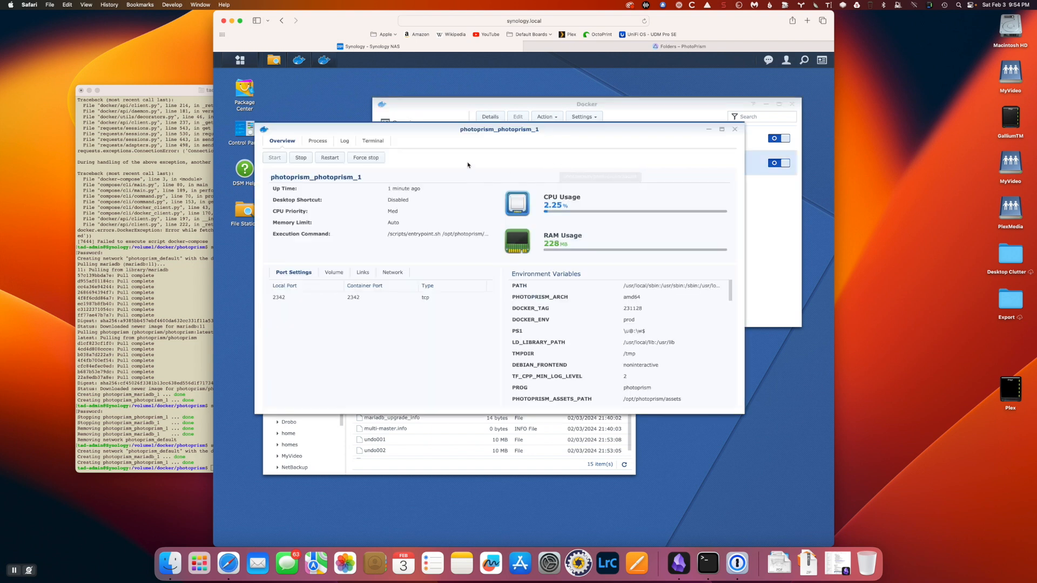
{"action": "left_click", "coordinate": [342, 140]}
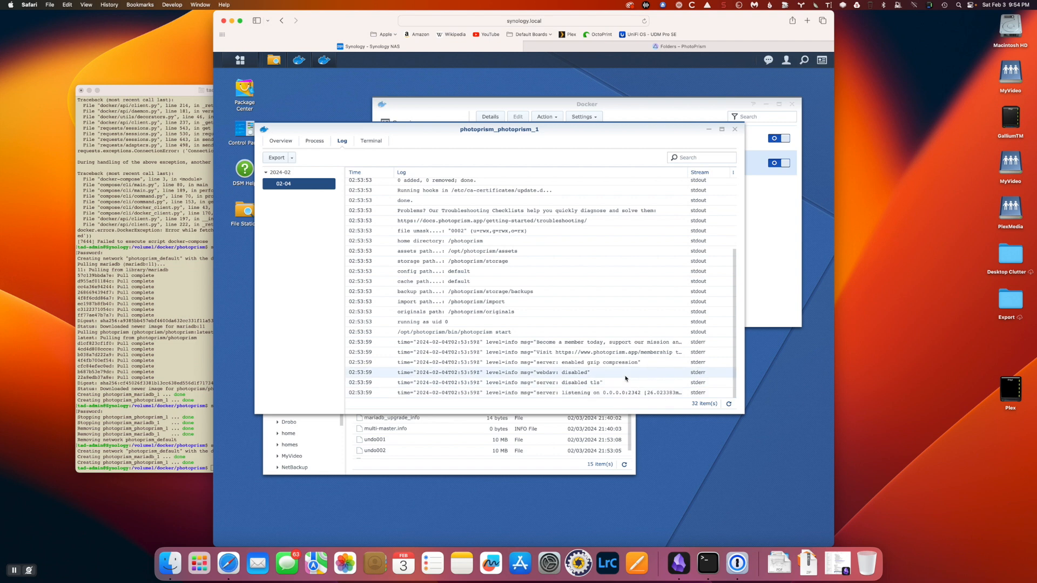
{"action": "left_click", "coordinate": [734, 129]}
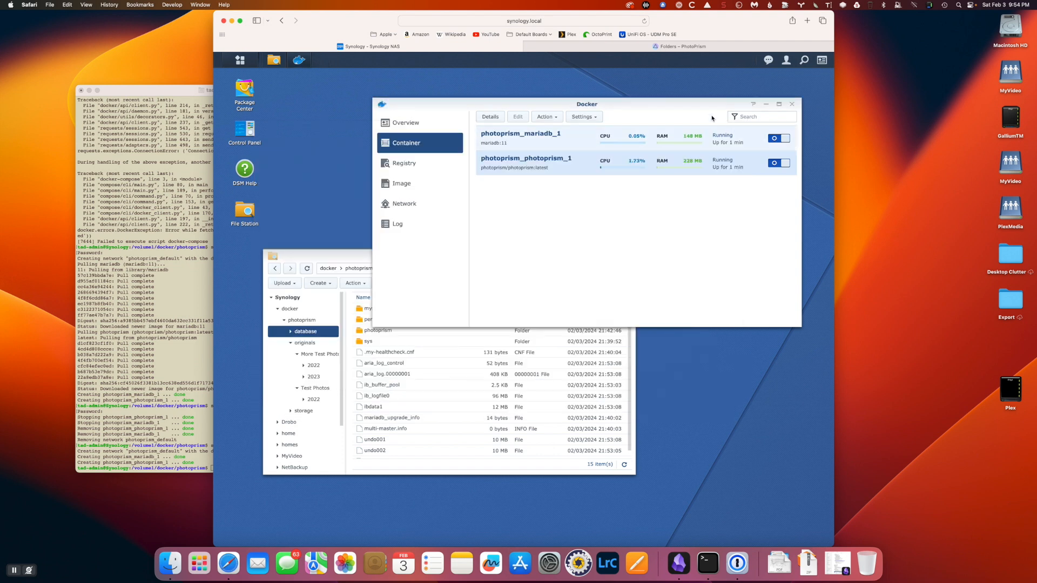
- Reload the PhotoPrism Folders page to check that the photo library still loads
{"action": "left_click", "coordinate": [663, 47]}
{"action": "key", "text": "super+r"}
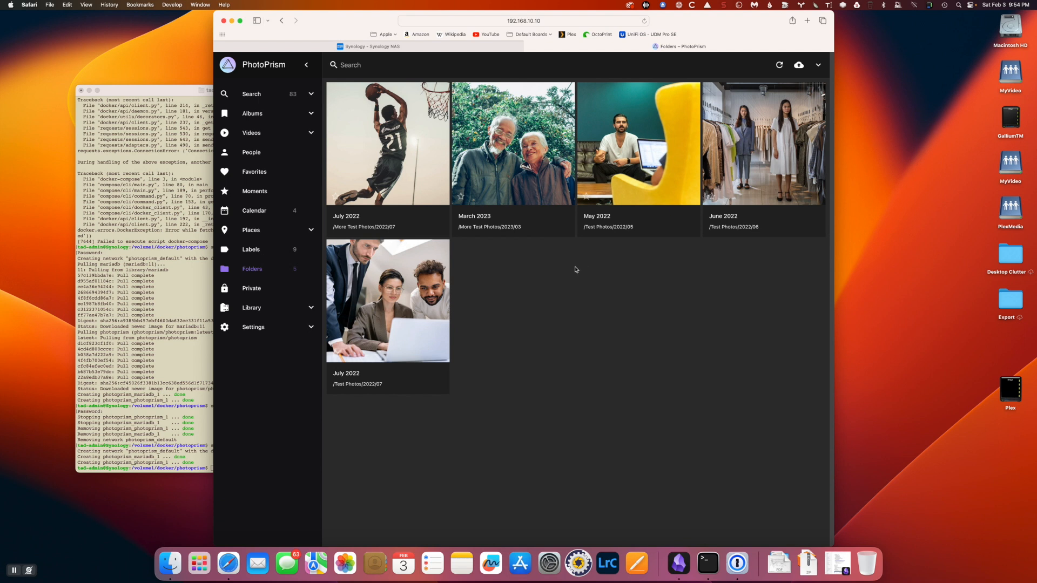
- Return to the Synology NAS desktop and close the Docker and File Station windows
{"action": "left_click", "coordinate": [426, 47]}
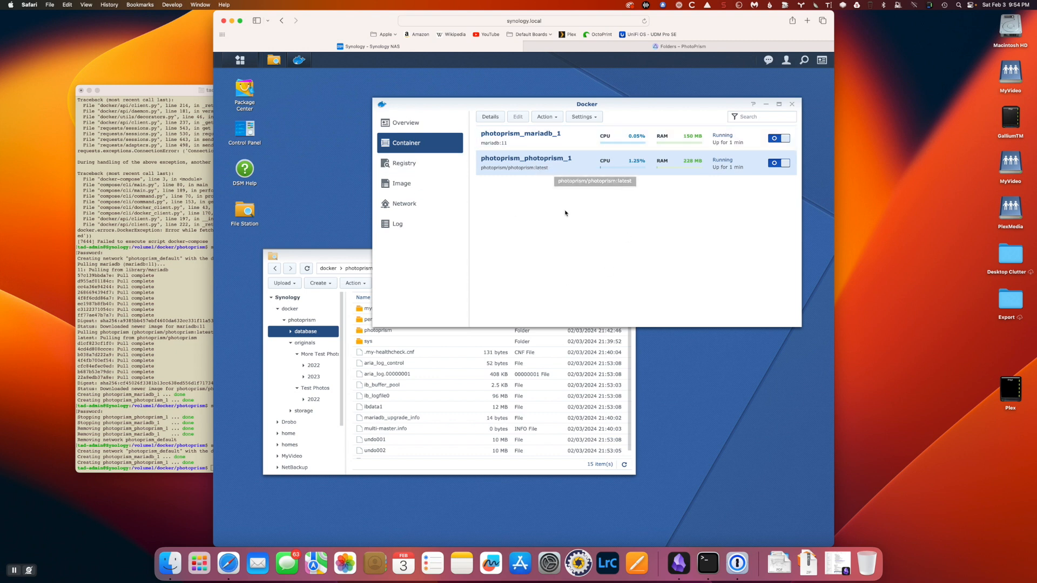
{"action": "left_click", "coordinate": [791, 104]}
{"action": "left_click", "coordinate": [633, 257]}
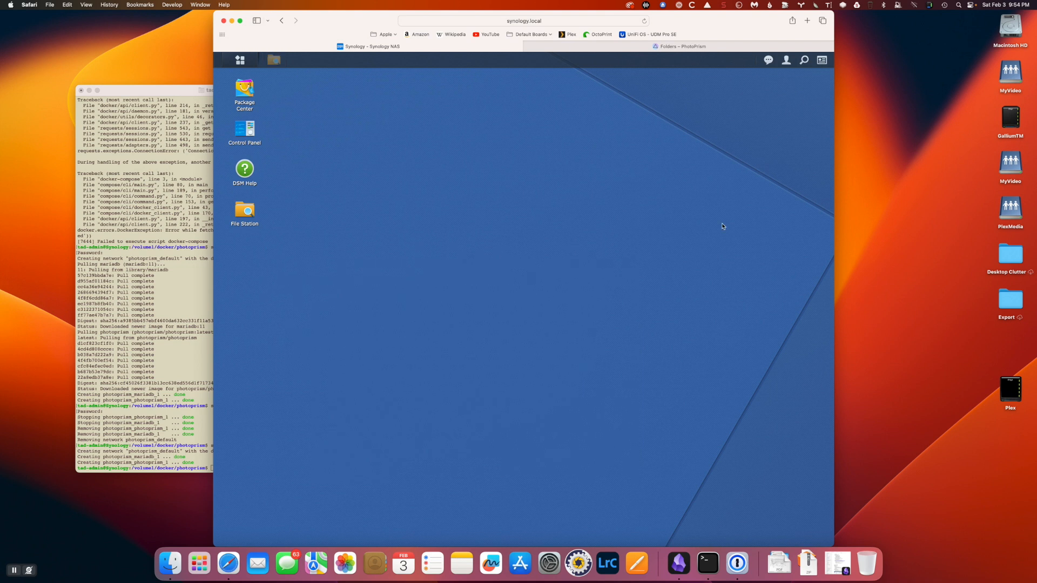
- Switch to the PhotoPrism Folders page and reveal its full web address, including the port
{"action": "key", "text": "ctrl+Tab"}
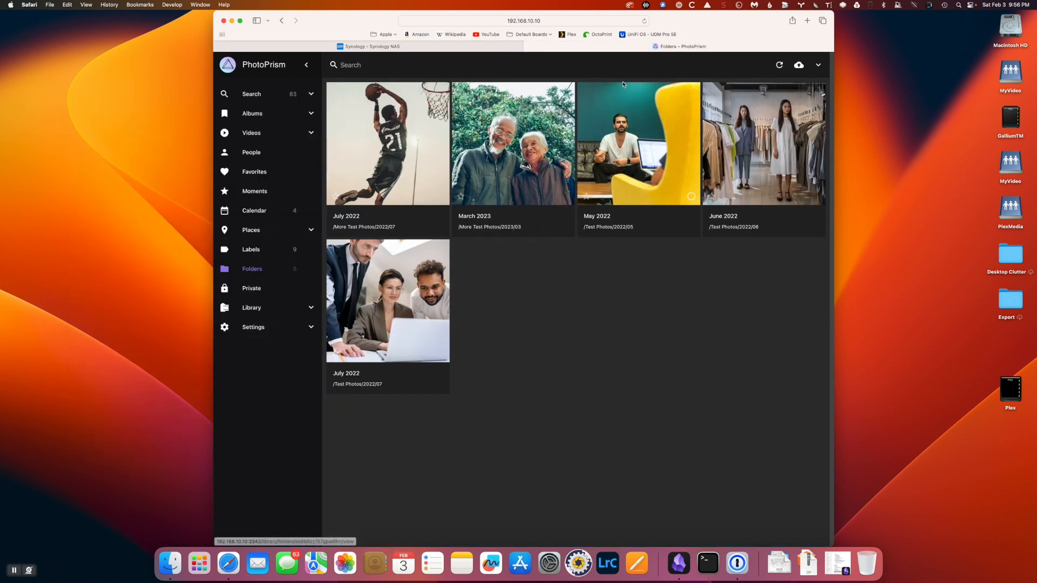
{"action": "left_click", "coordinate": [562, 22]}
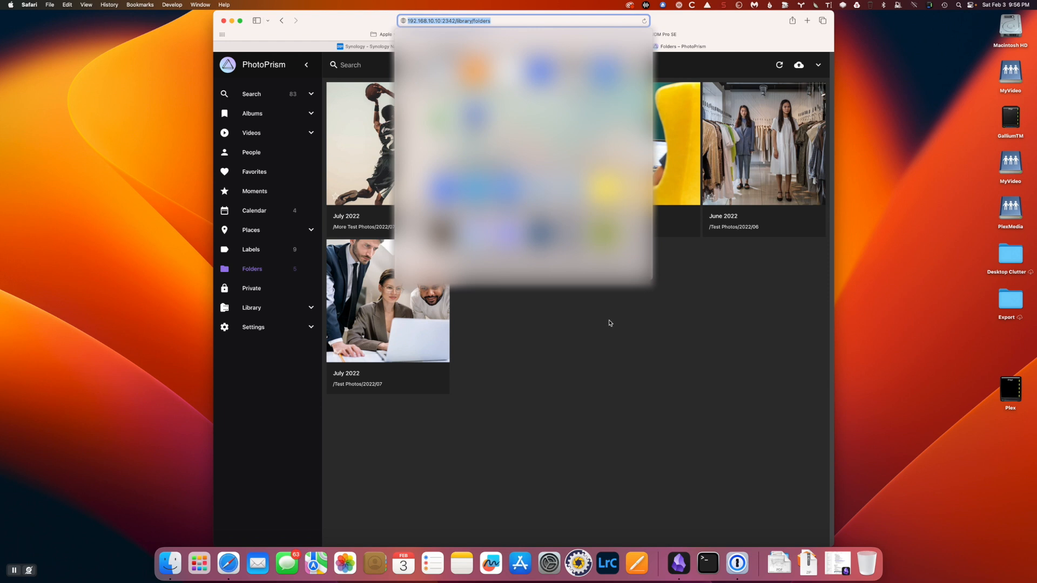
{"action": "left_click", "coordinate": [611, 352]}
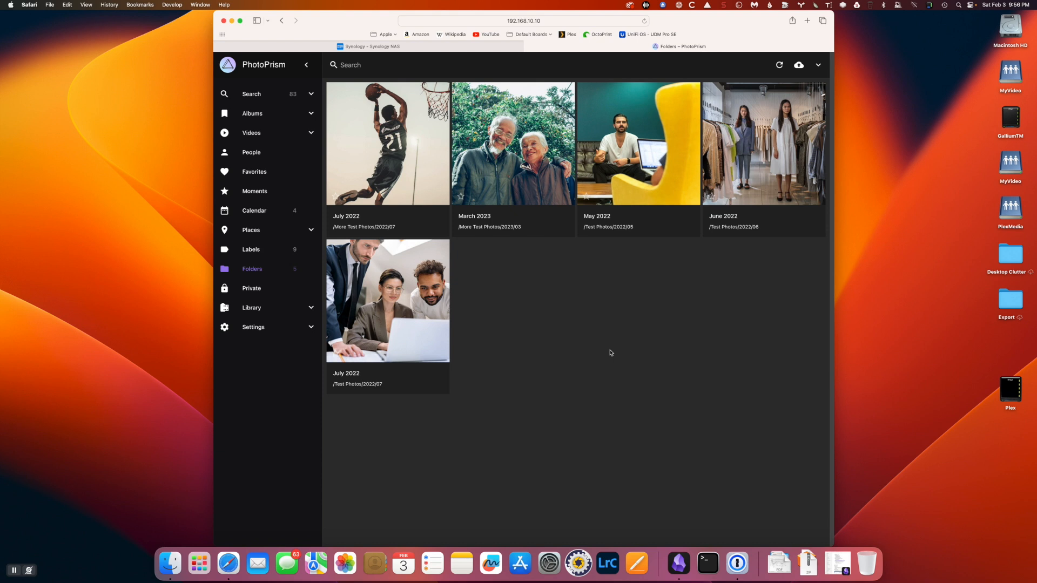
- Open duckdns.org in a new browser tab and sign in with the Google account
{"action": "key", "text": "super+t"}
{"action": "type", "text": "duck"}
{"action": "key", "text": "Return"}
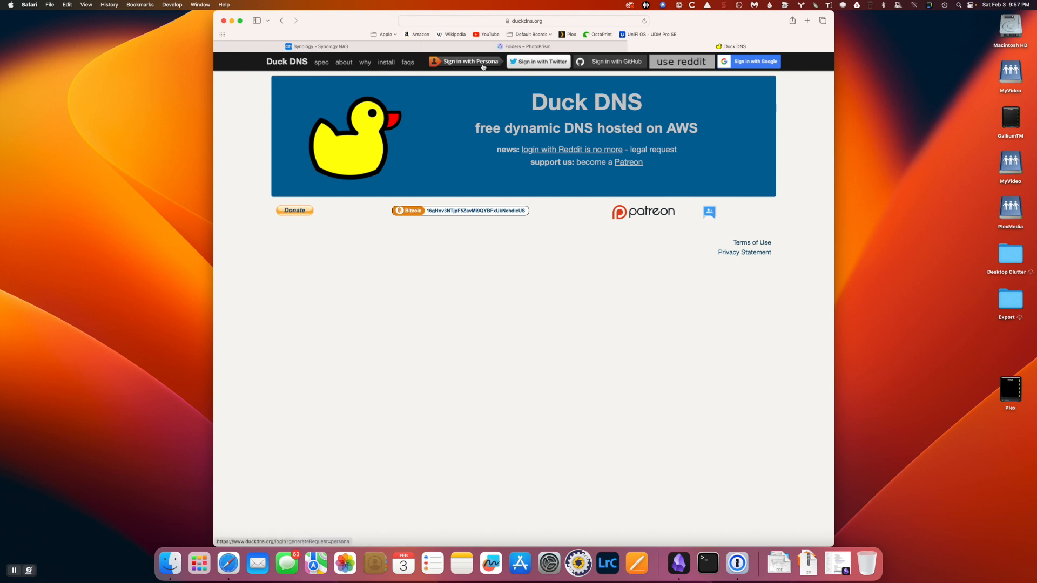
{"action": "left_click", "coordinate": [750, 61]}
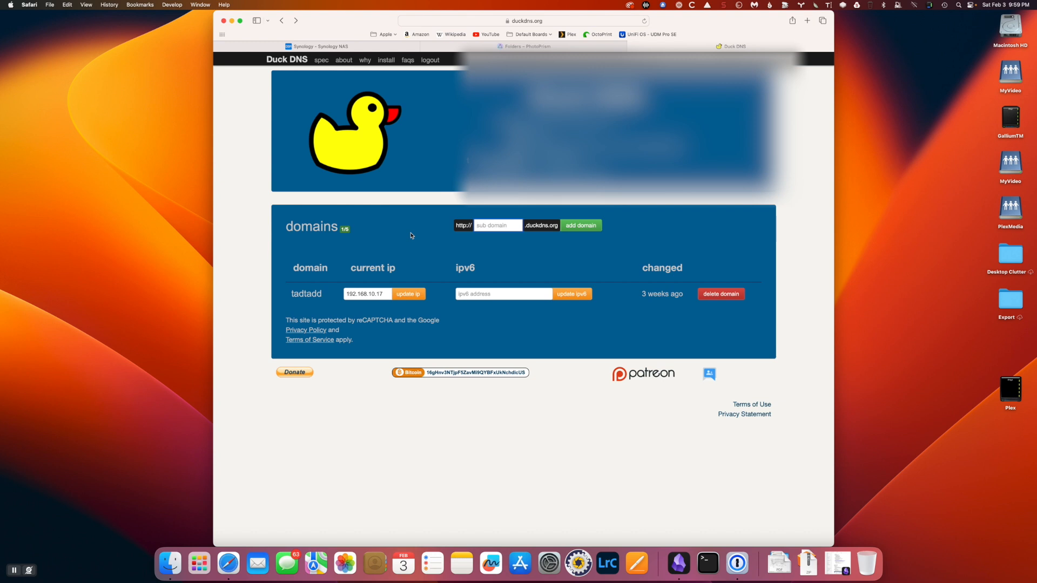
- Add the Duck DNS subdomain chillywilly and update its current IP to 192.168.10.10
{"action": "left_click", "coordinate": [501, 225]}
{"action": "type", "text": "chillywilly"}
{"action": "left_click", "coordinate": [579, 226]}
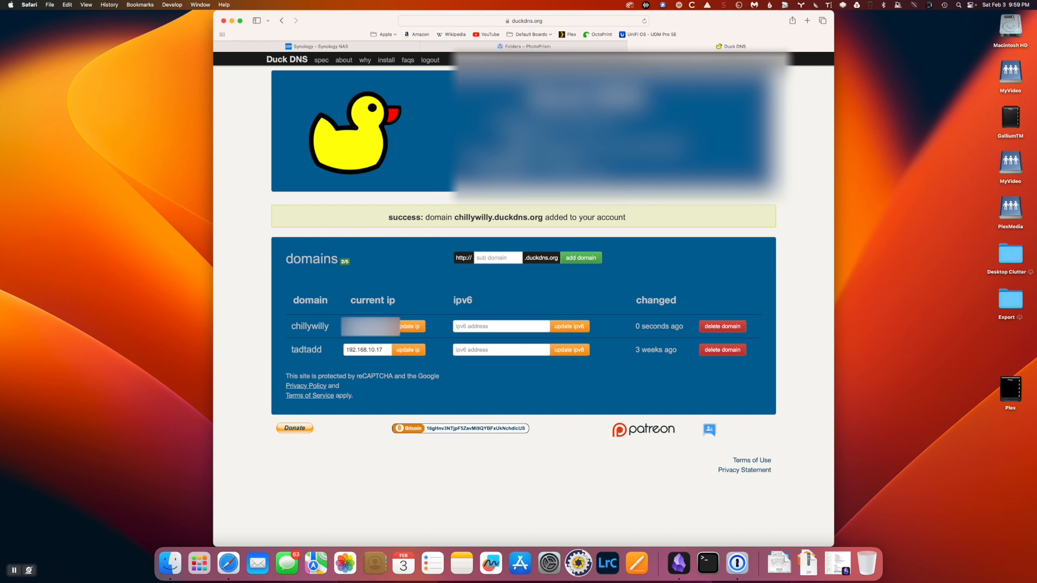
{"action": "left_click", "coordinate": [354, 325]}
{"action": "type", "text": "192.168.10.10"}
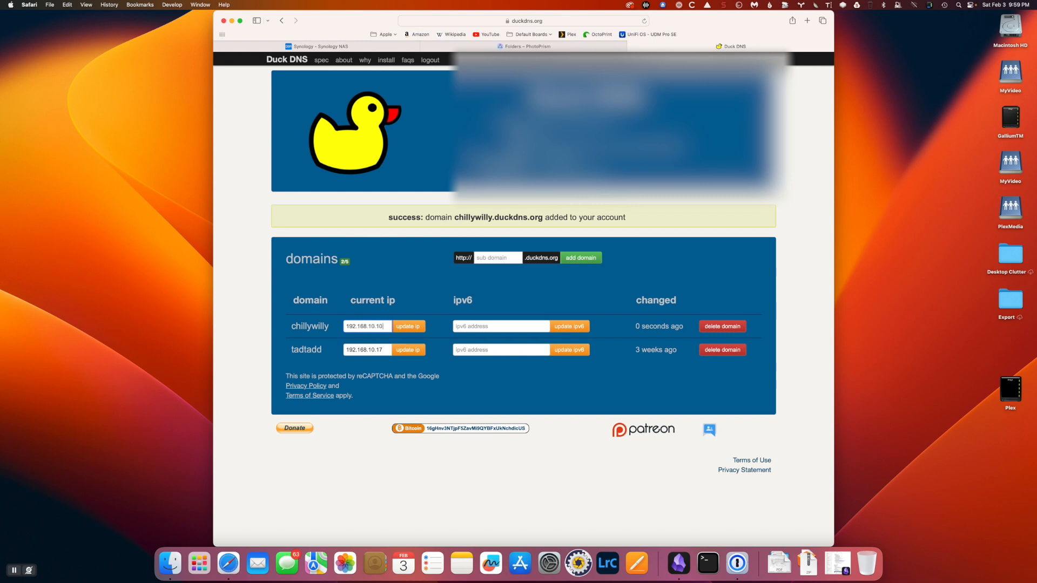
{"action": "left_click", "coordinate": [409, 327]}
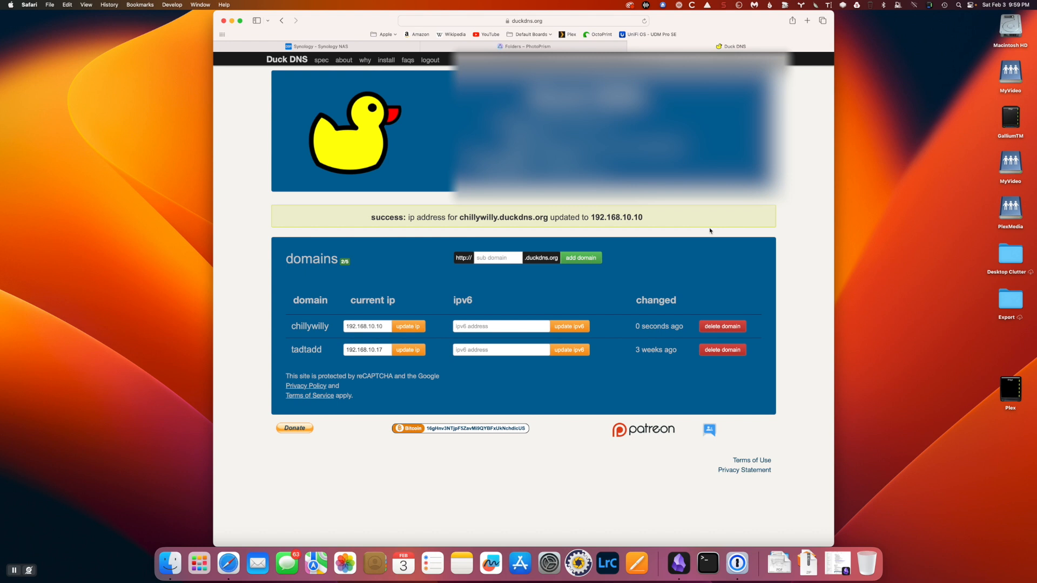
- Open Terminal, ping chillywilly.duckdns.org to test the address resolution, and stop the ping after a few replies
{"action": "key", "text": "super+space"}
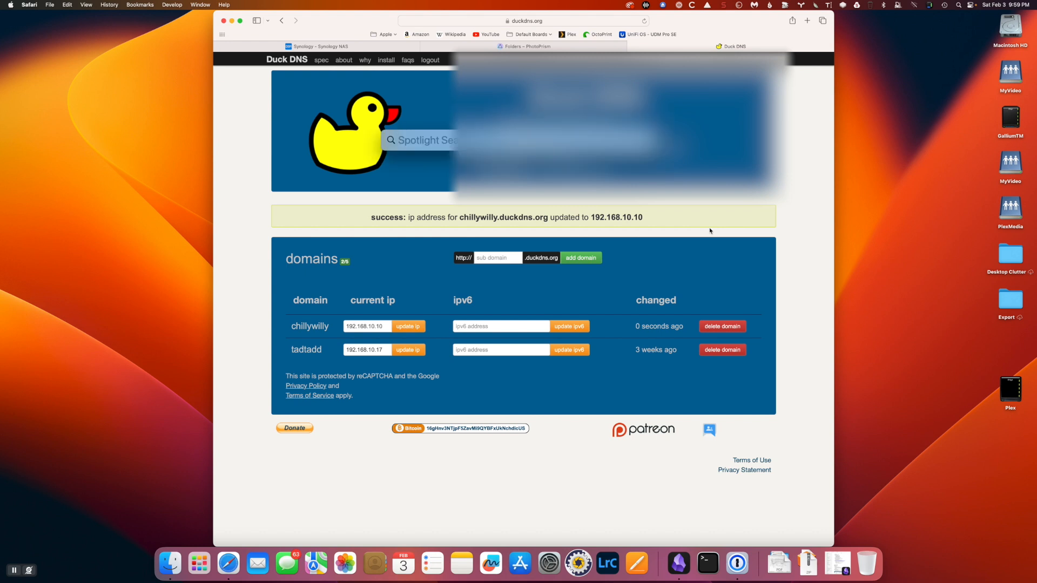
{"action": "type", "text": "terminal"}
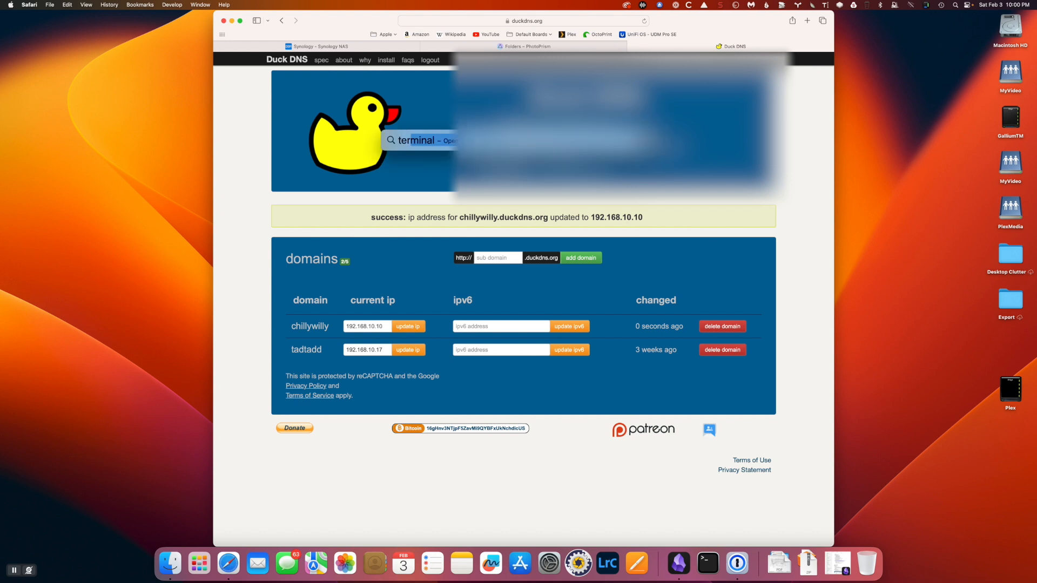
{"action": "key", "text": "Return"}
{"action": "type", "text": "pi"}
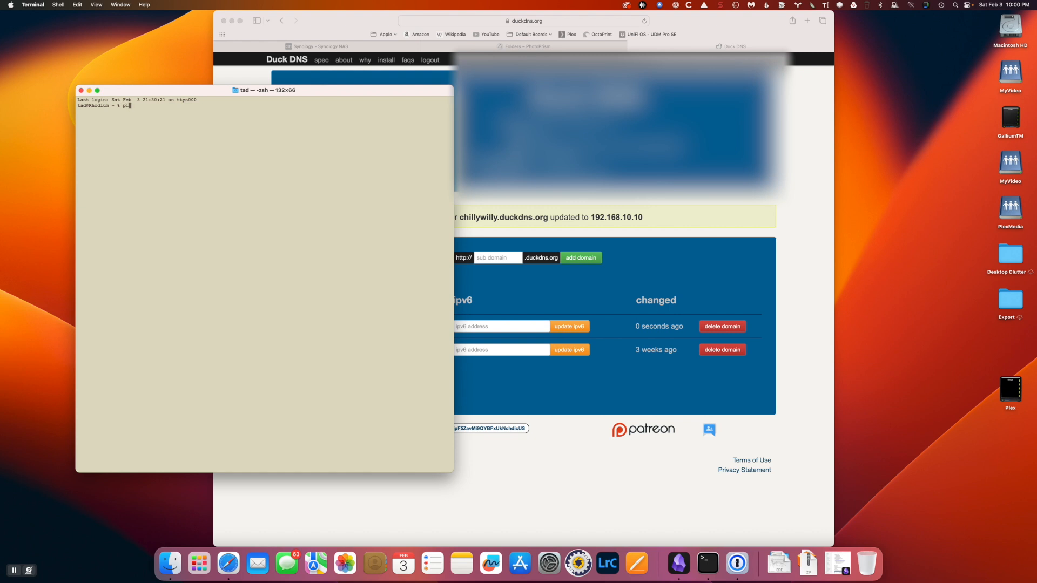
{"action": "type", "text": "ng chillywilly.duckdns.org"}
{"action": "key", "text": "Return"}
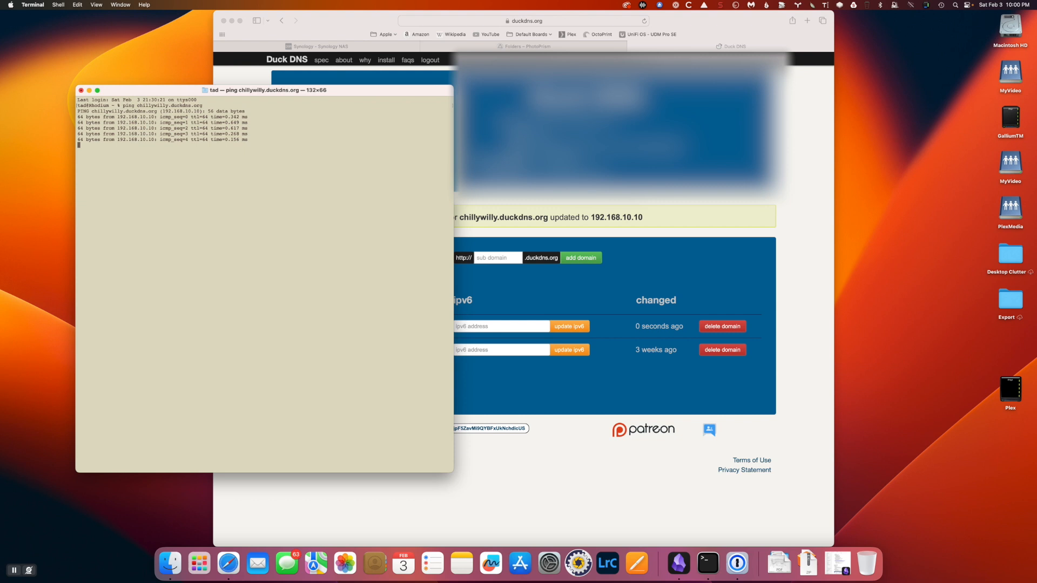
{"action": "key", "text": "ctrl+c"}
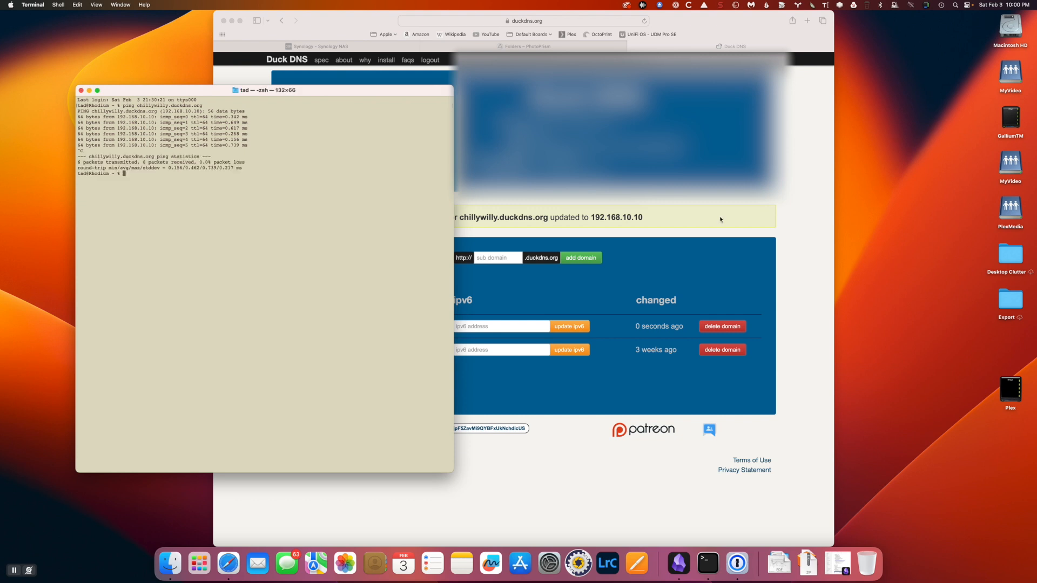
- Return to Safari and start a new reverse proxy rule in the Application Portal of the Synology Control Panel
{"action": "left_click", "coordinate": [703, 220]}
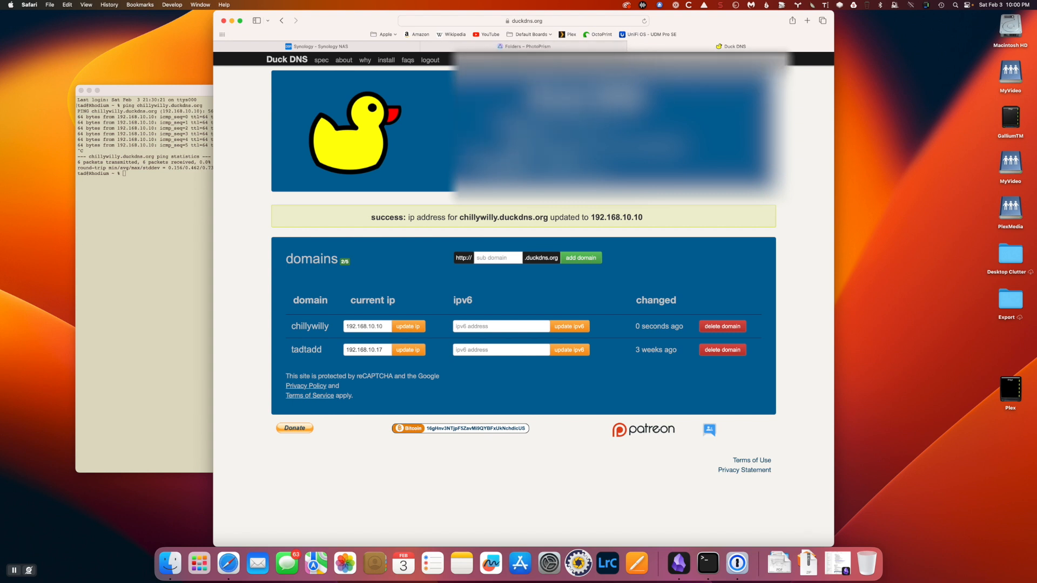
{"action": "left_click", "coordinate": [528, 49]}
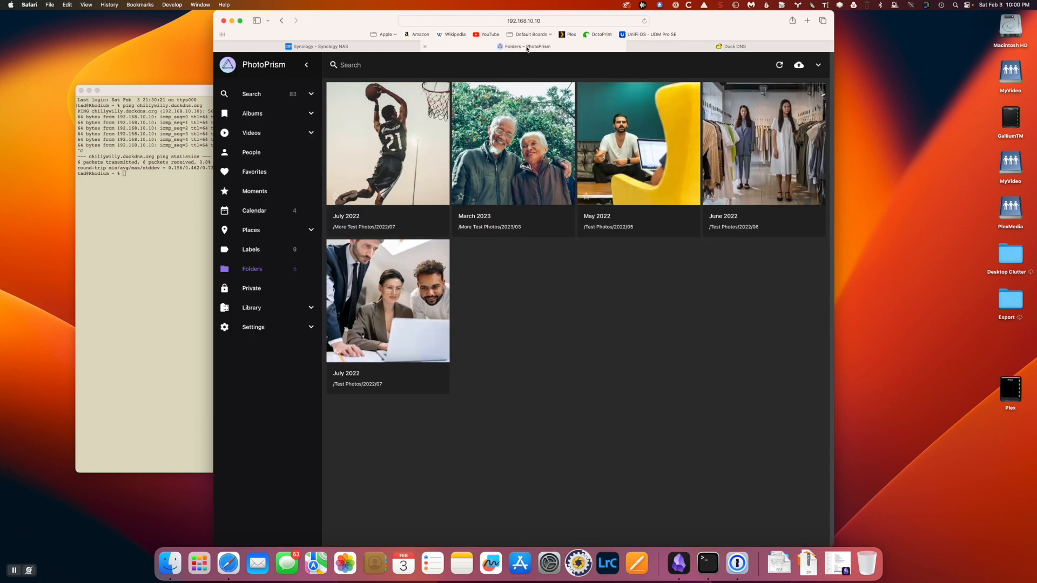
{"action": "left_click", "coordinate": [331, 49]}
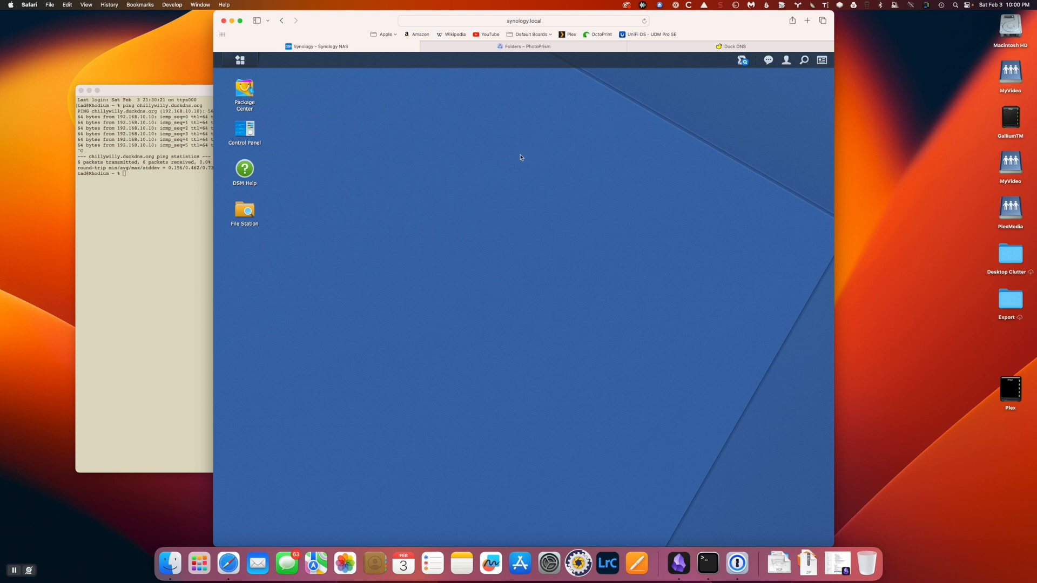
{"action": "left_click", "coordinate": [249, 132]}
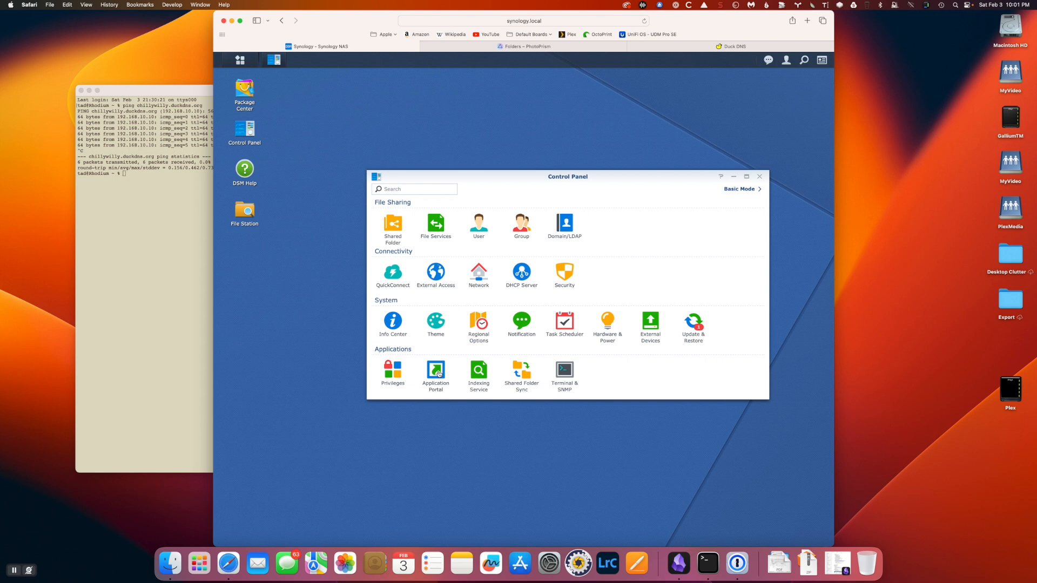
{"action": "left_click", "coordinate": [439, 374]}
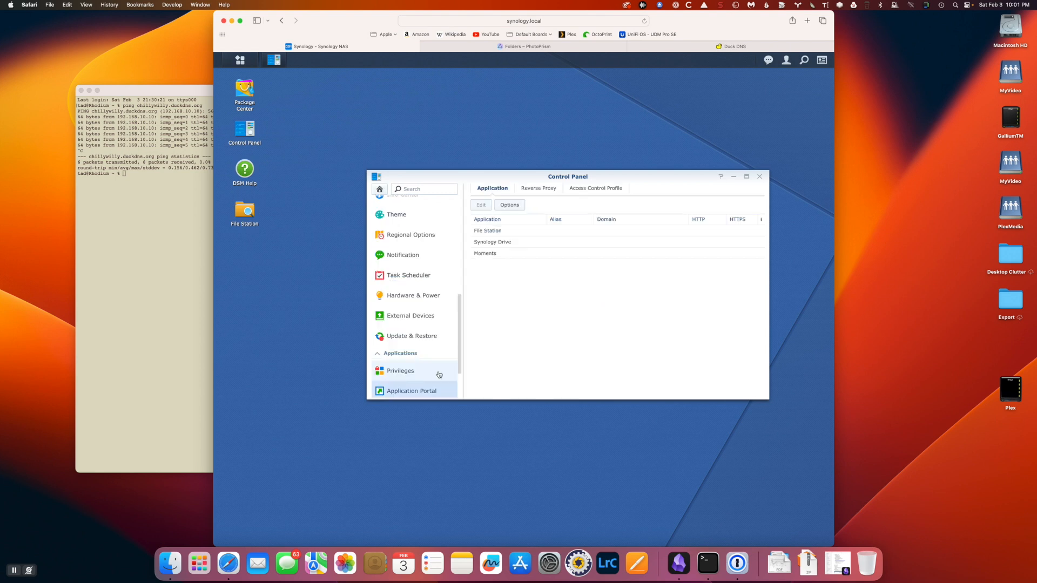
{"action": "left_click", "coordinate": [538, 189]}
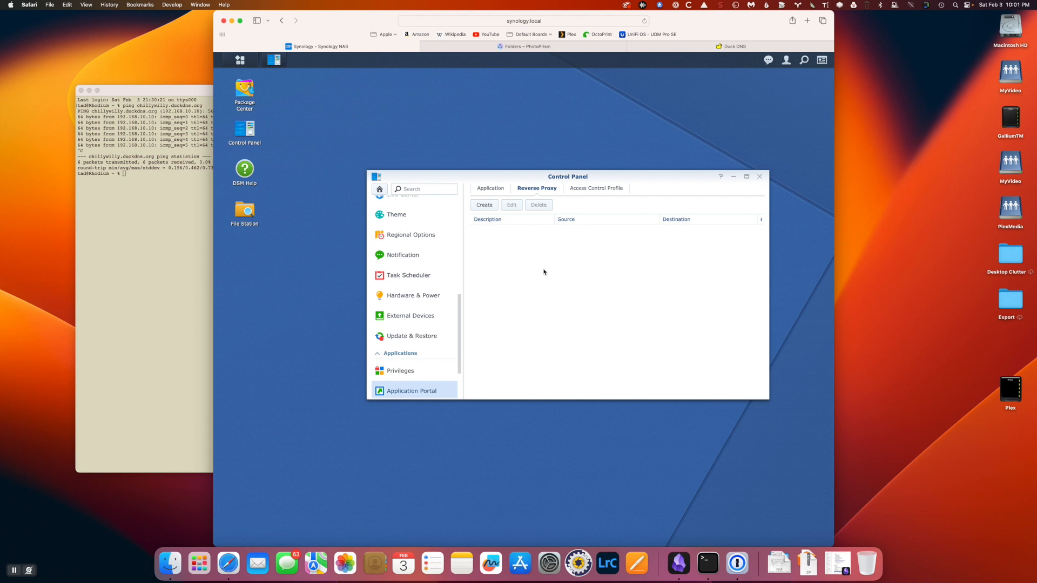
{"action": "left_click", "coordinate": [484, 206]}
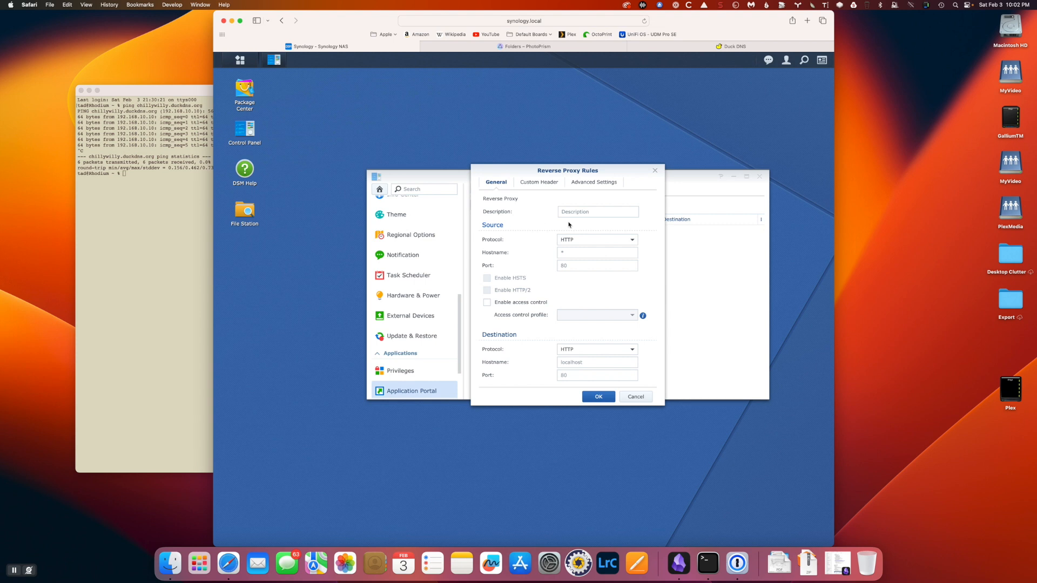
{"action": "left_click", "coordinate": [582, 212]}
{"action": "type", "text": "Photoprism"}
{"action": "left_click", "coordinate": [603, 253]}
{"action": "type", "text": "photo.chillywilly."}
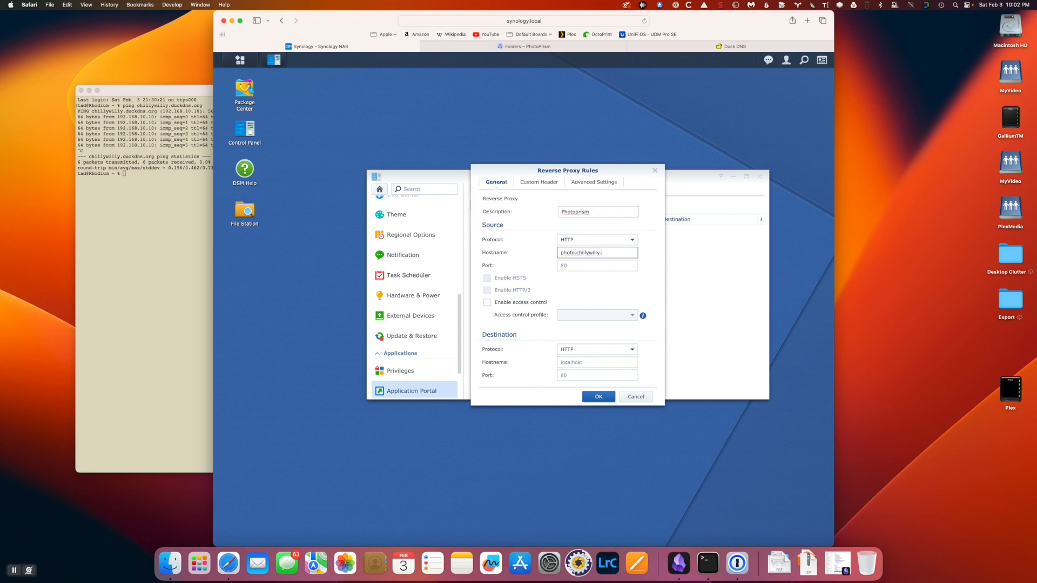
{"action": "type", "text": "duckdns.org"}
{"action": "left_click_drag", "start_coordinate": [577, 252], "coordinate": [553, 253]}
{"action": "left_click_drag", "start_coordinate": [577, 253], "coordinate": [635, 253]}
{"action": "left_click", "coordinate": [632, 253]}
{"action": "left_click", "coordinate": [583, 265]}
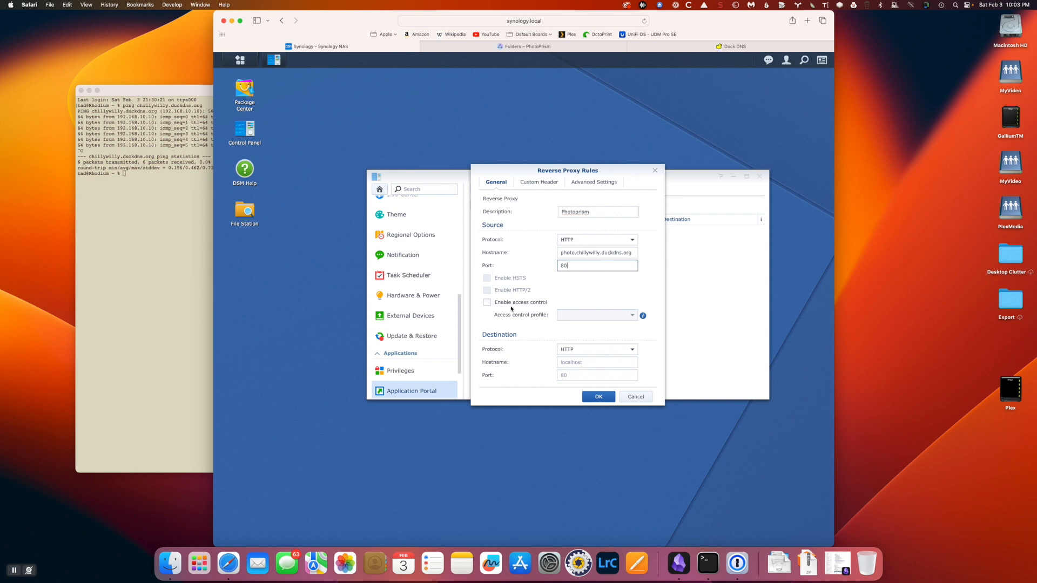
- Set the rule's destination to hostname localhost and port 2342
{"action": "left_click", "coordinate": [584, 364]}
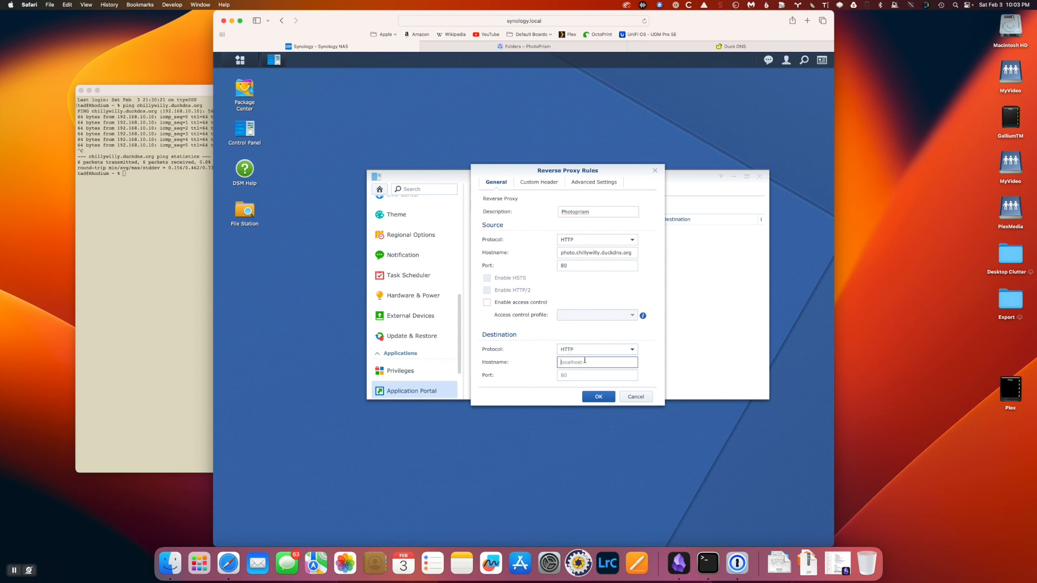
{"action": "type", "text": "localhost"}
{"action": "left_click", "coordinate": [610, 375]}
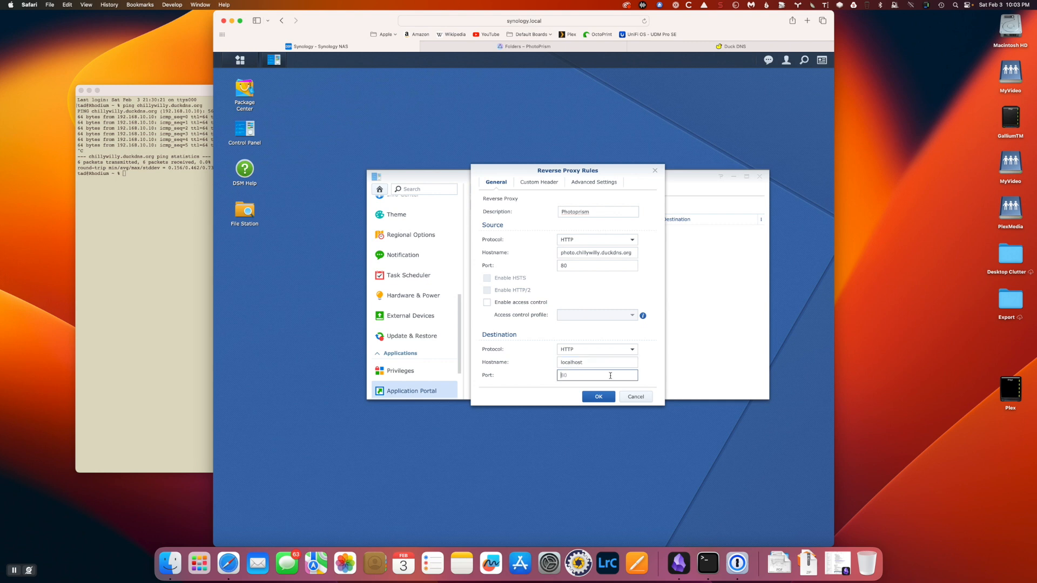
{"action": "type", "text": "2342"}
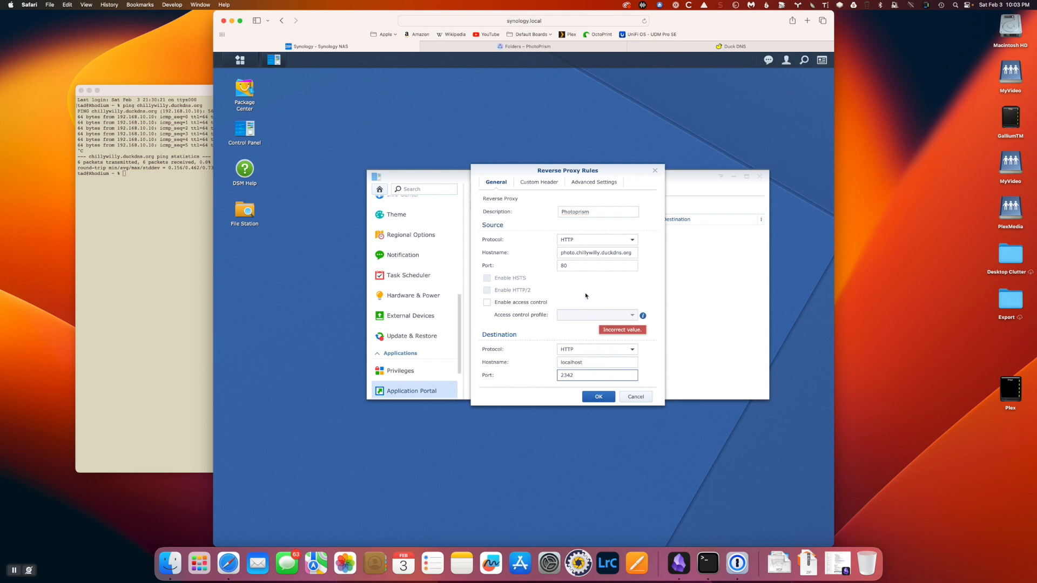
- Add custom header entries to the reverse proxy rule, save the rule and close the Control Panel
{"action": "left_click", "coordinate": [538, 182]}
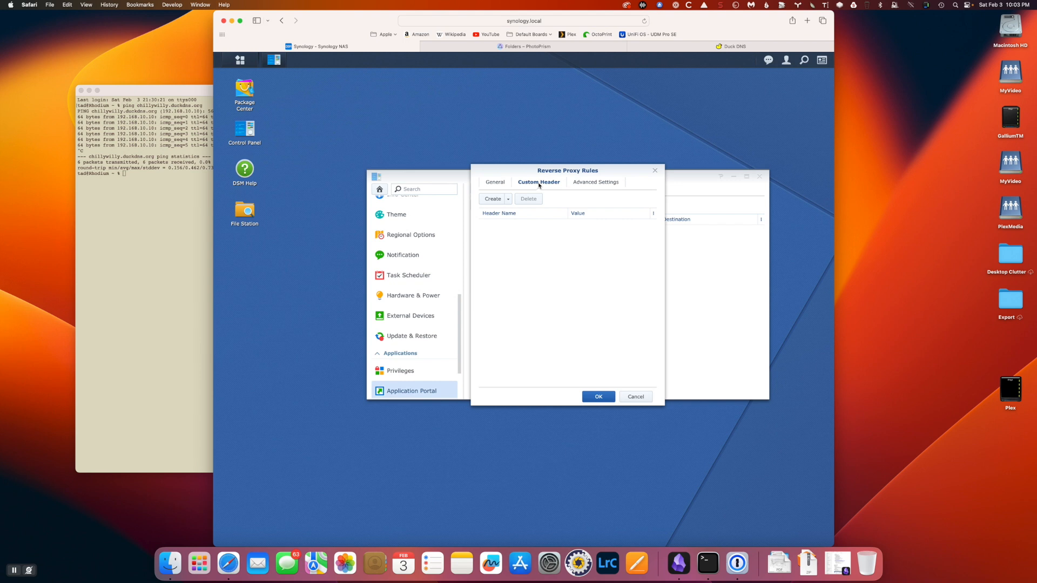
{"action": "left_click", "coordinate": [485, 48]}
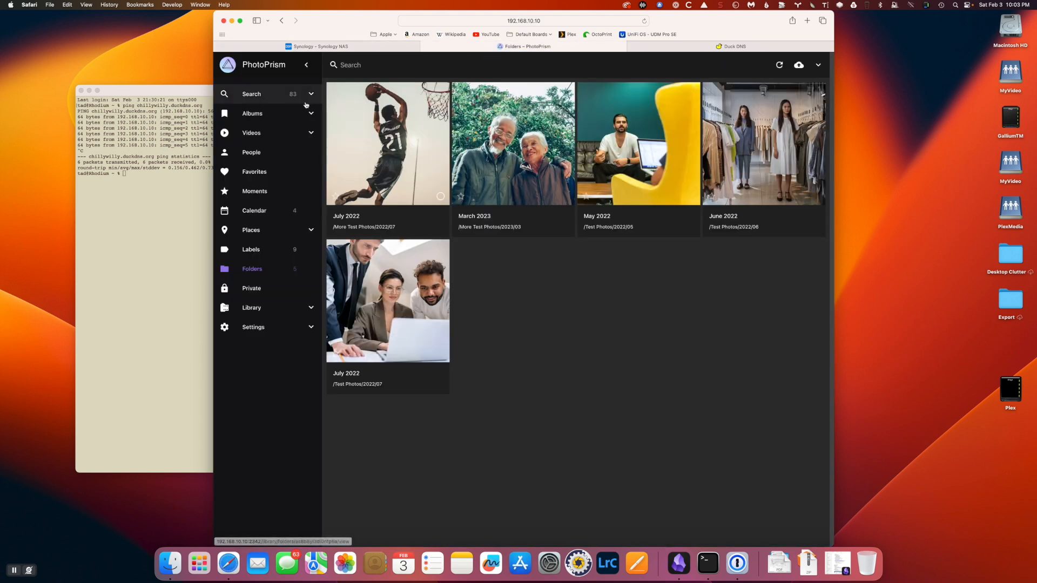
{"action": "left_click", "coordinate": [340, 47]}
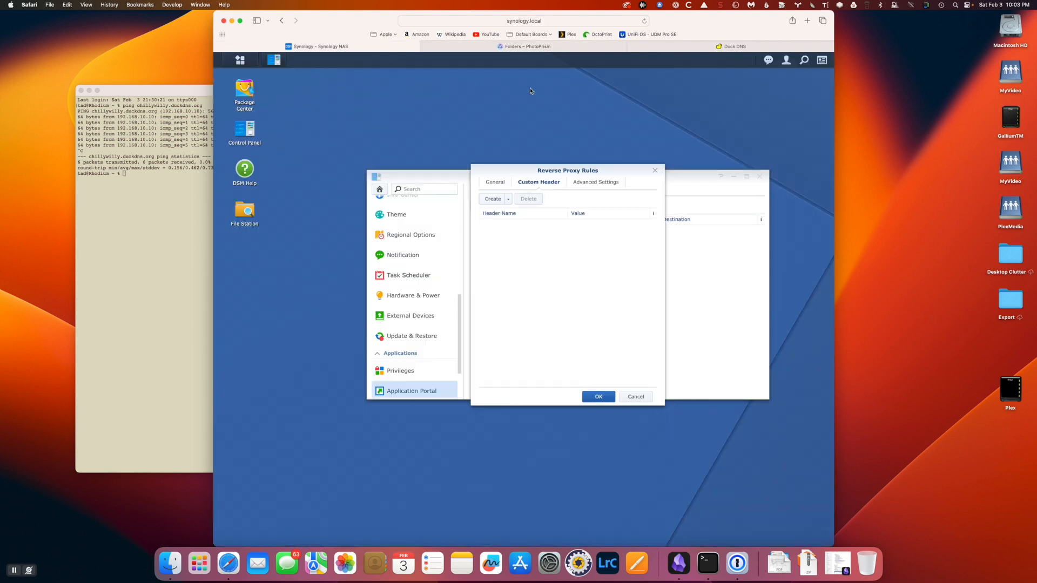
{"action": "left_click", "coordinate": [508, 199]}
{"action": "left_click", "coordinate": [513, 213]}
{"action": "left_click", "coordinate": [595, 396]}
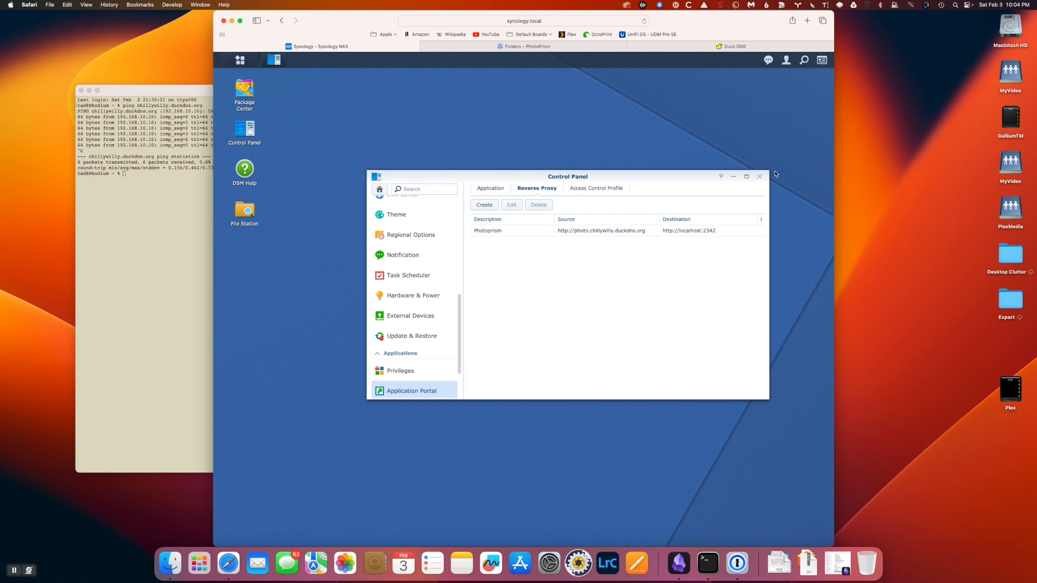
{"action": "left_click", "coordinate": [759, 177]}
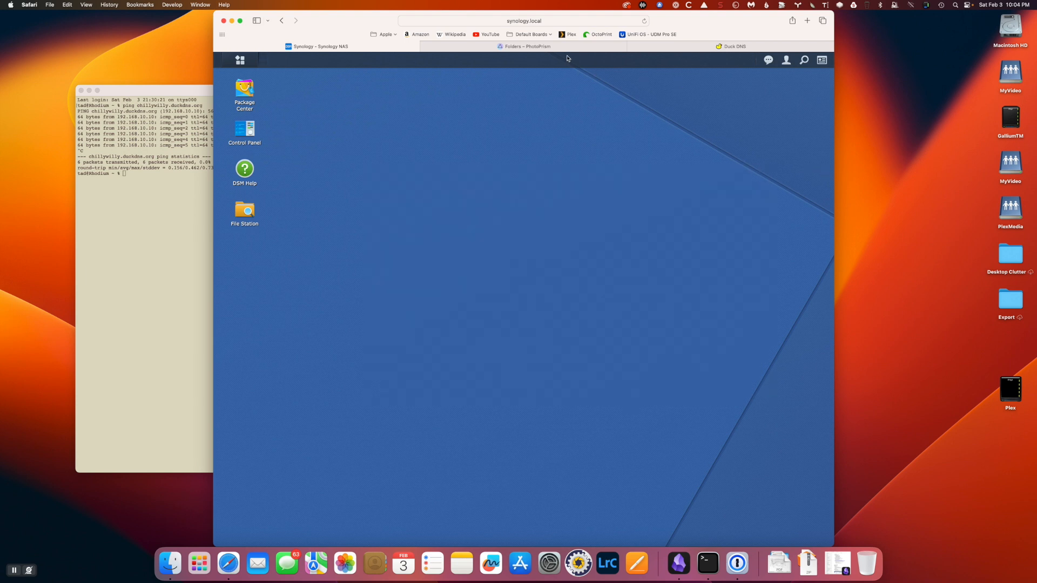
- Open photo.chillywilly.duckdns.org in a new browser tab to test the reverse proxy
{"action": "left_click", "coordinate": [672, 46]}
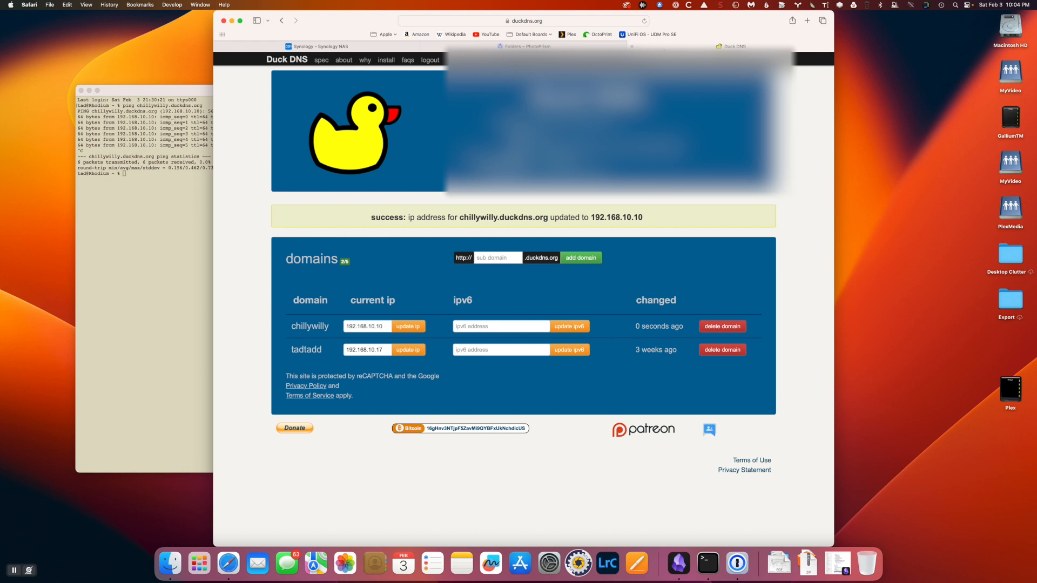
{"action": "key", "text": "super+t"}
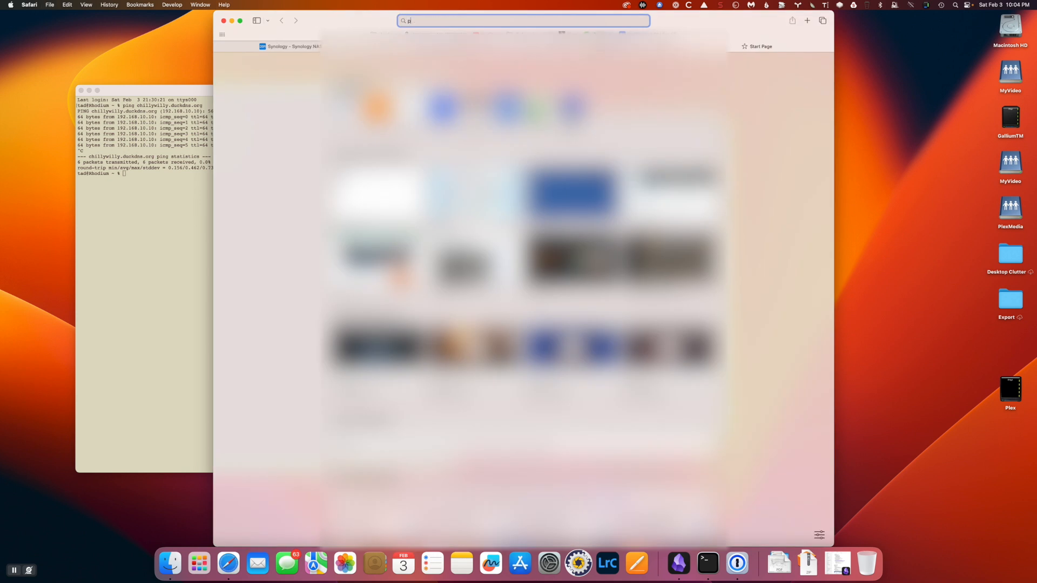
{"action": "type", "text": "photo.ch"}
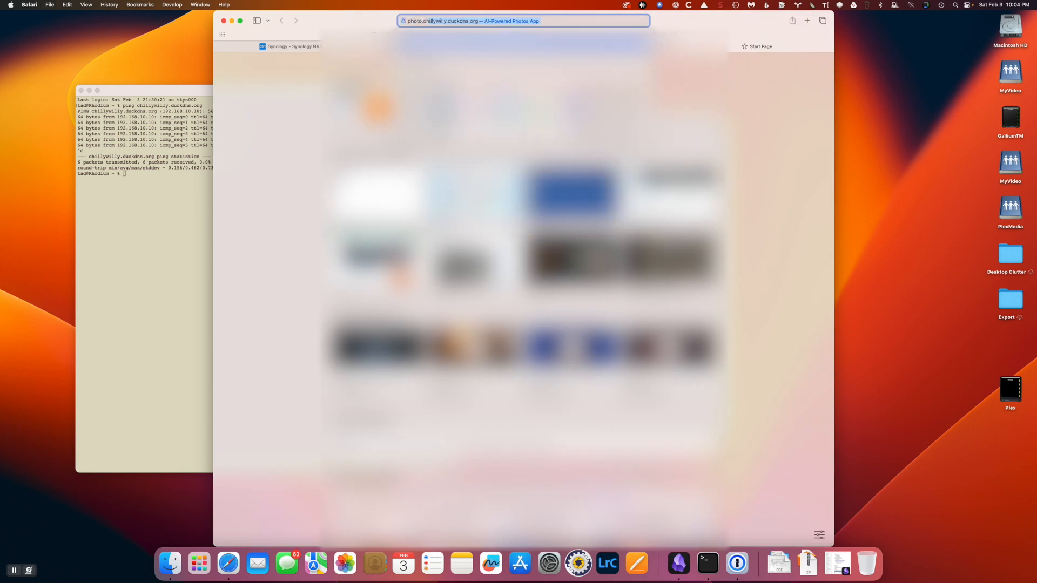
{"action": "key", "text": "Return"}
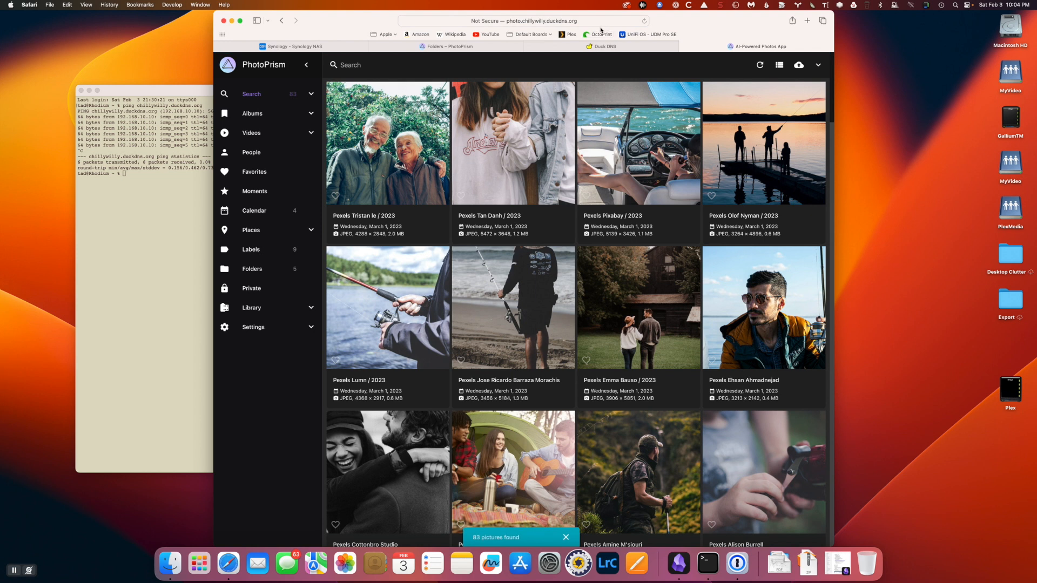
- Check PhotoPrism's Calendar and Albums pages, and browse the full photo list under the new domain
{"action": "left_click", "coordinate": [267, 210]}
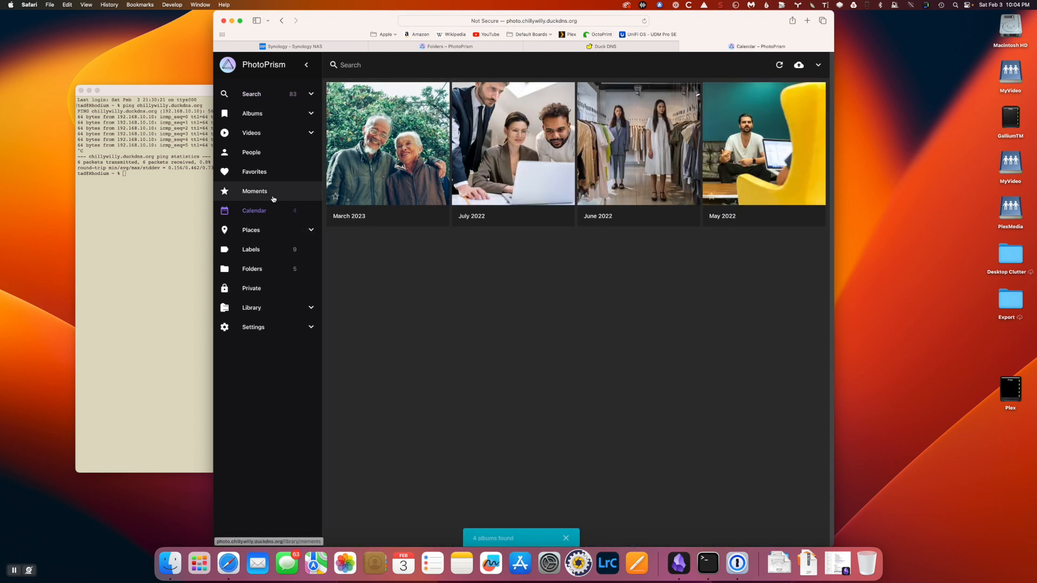
{"action": "left_click", "coordinate": [259, 115]}
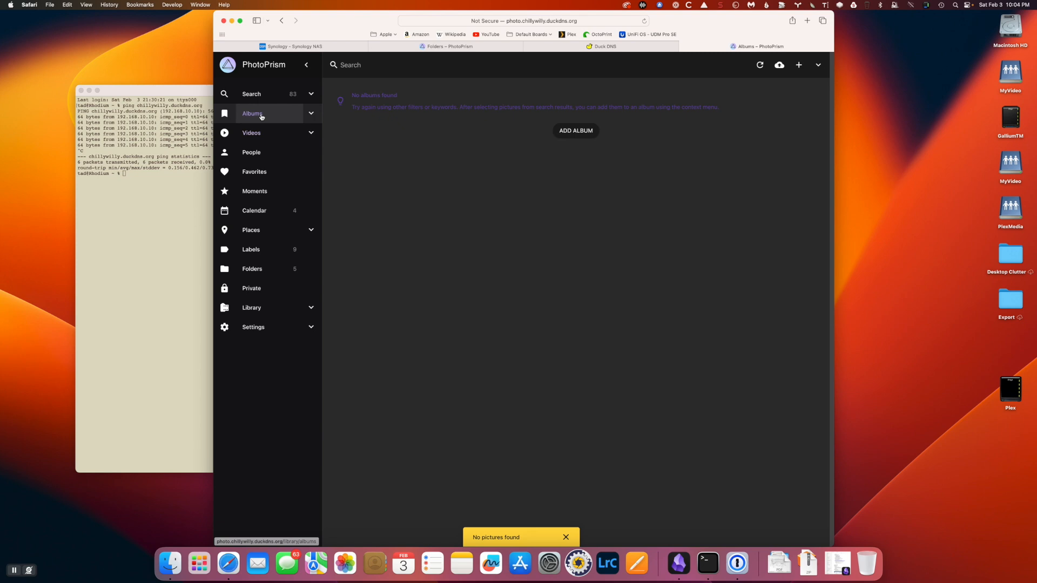
{"action": "left_click", "coordinate": [259, 96]}
{"action": "scroll", "coordinate": [547, 232], "scroll_direction": "down", "scroll_amount": 5}
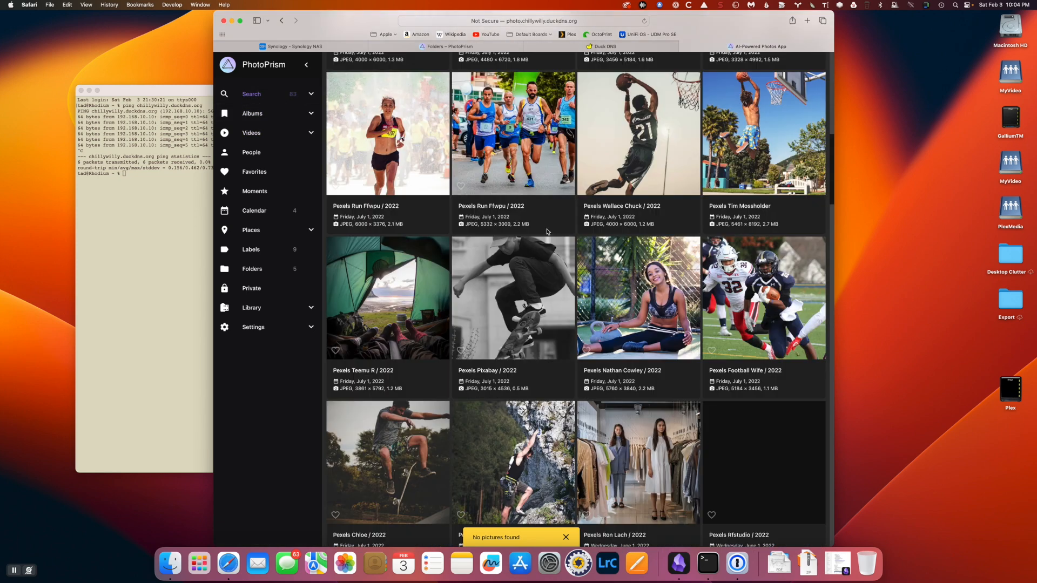
{"action": "scroll", "coordinate": [547, 233], "scroll_direction": "down", "scroll_amount": 10}
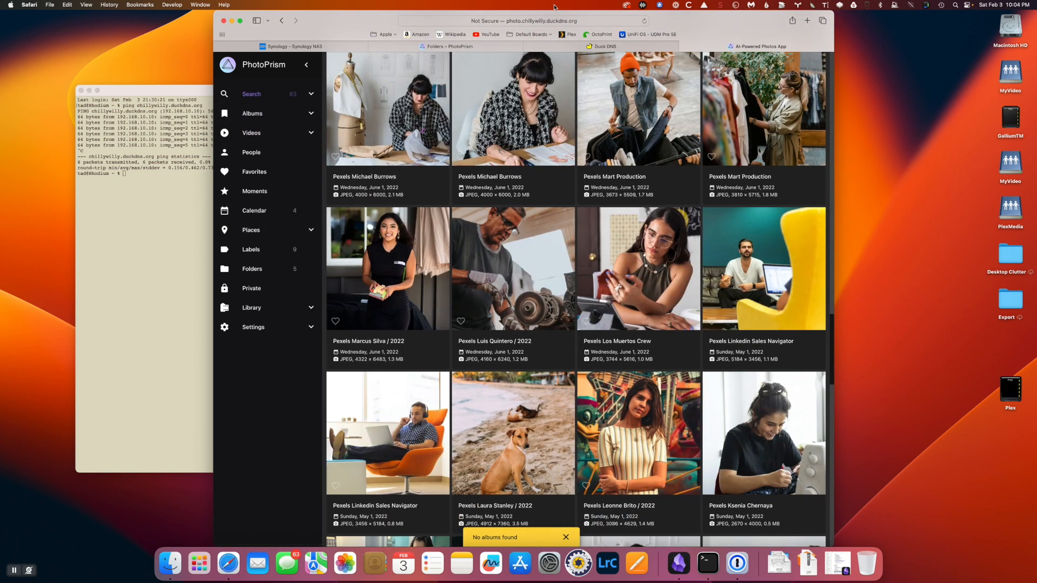